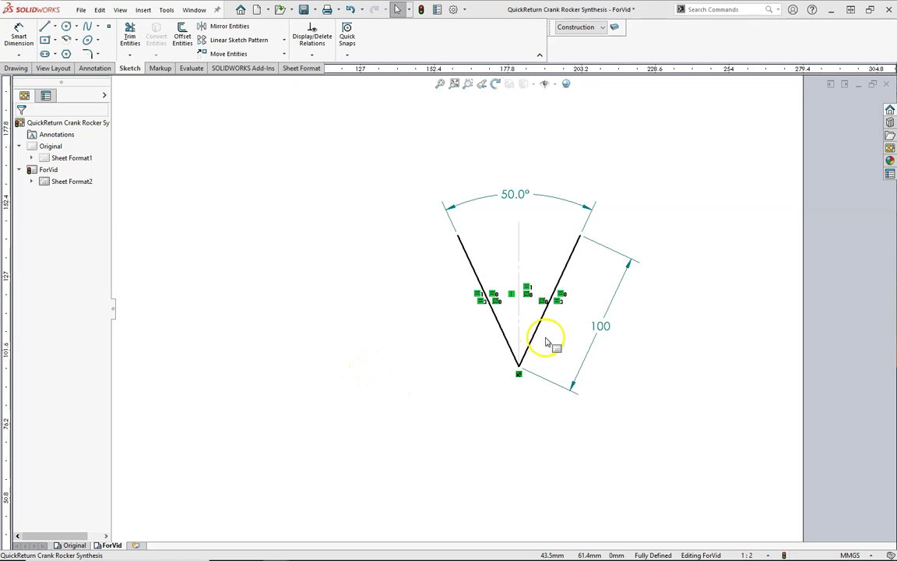
Step: Draw a horizontal line running left from the V's top-left tip
left_click(564, 266)
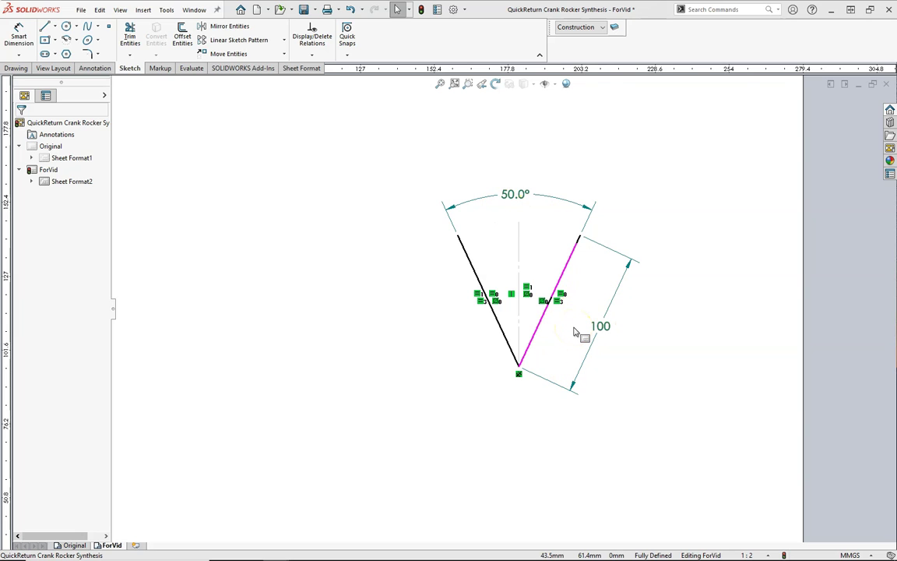
left_click(501, 352)
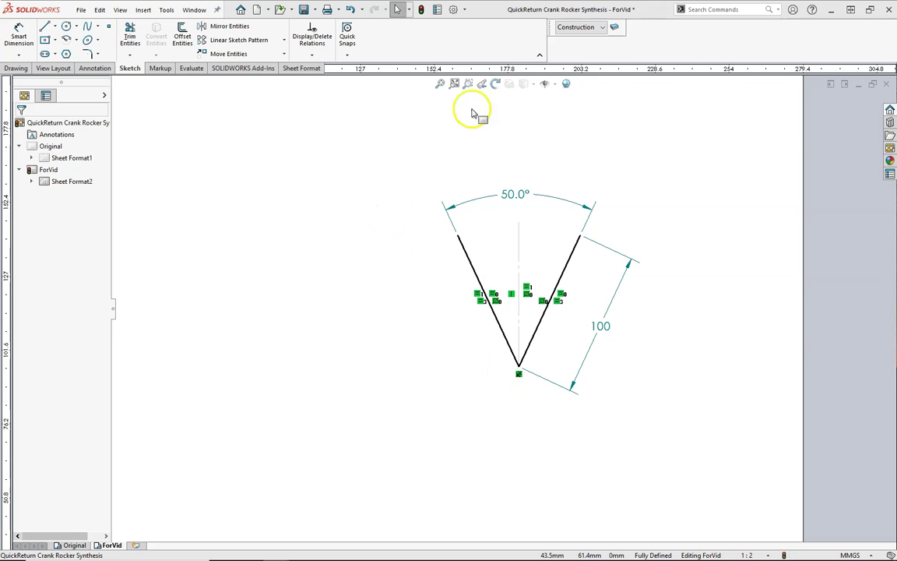
key("l")
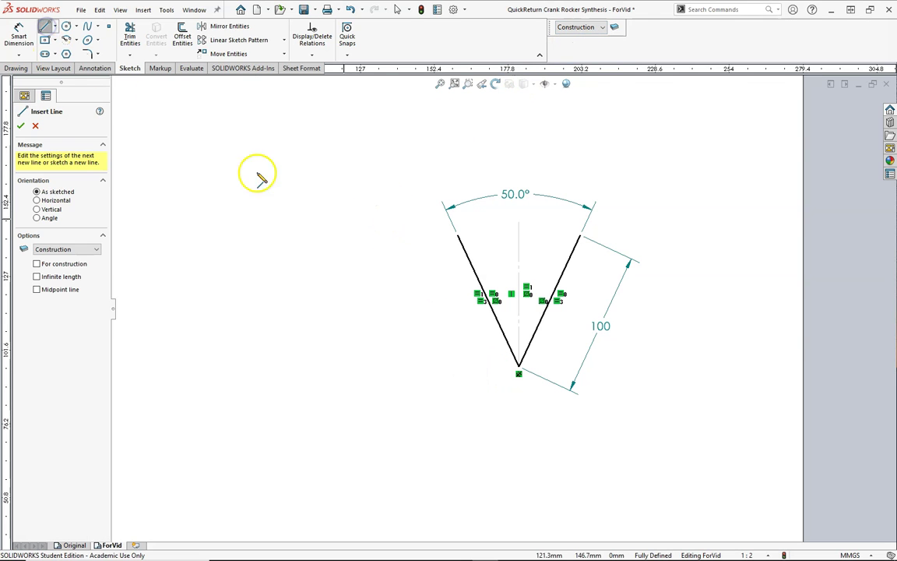
left_click(459, 236)
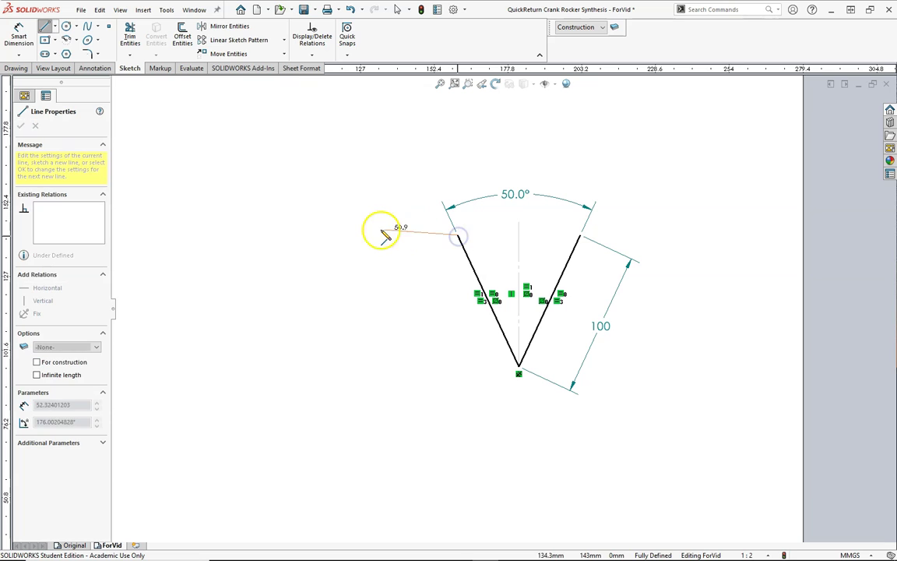
left_click(267, 234)
key("Escape")
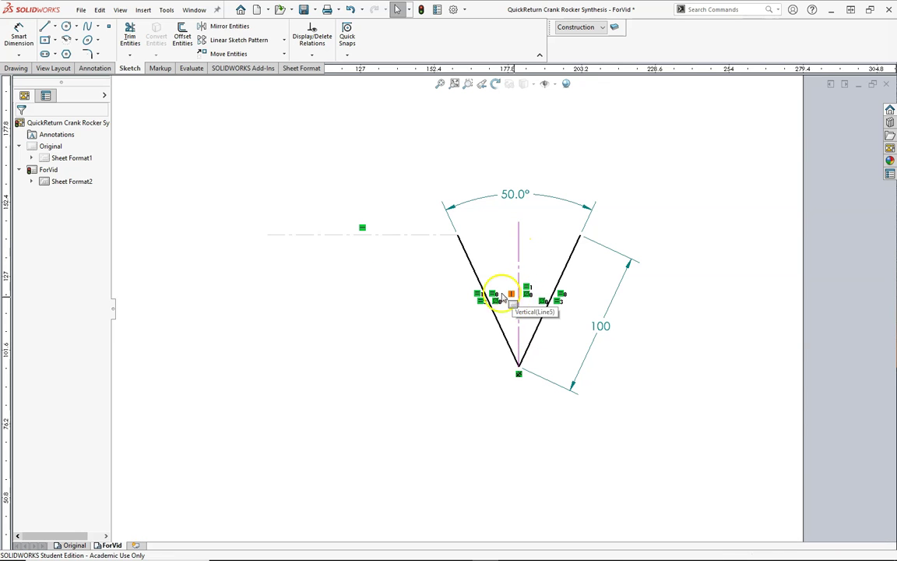
Step: Chain two lines from the left tip down-left to a common point and back to the right tip
left_click(44, 25)
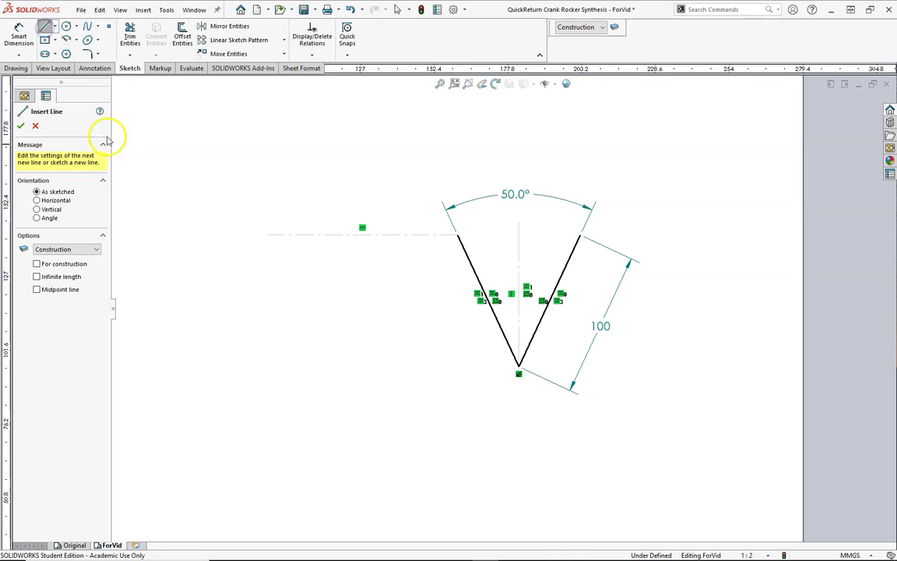
left_click(458, 235)
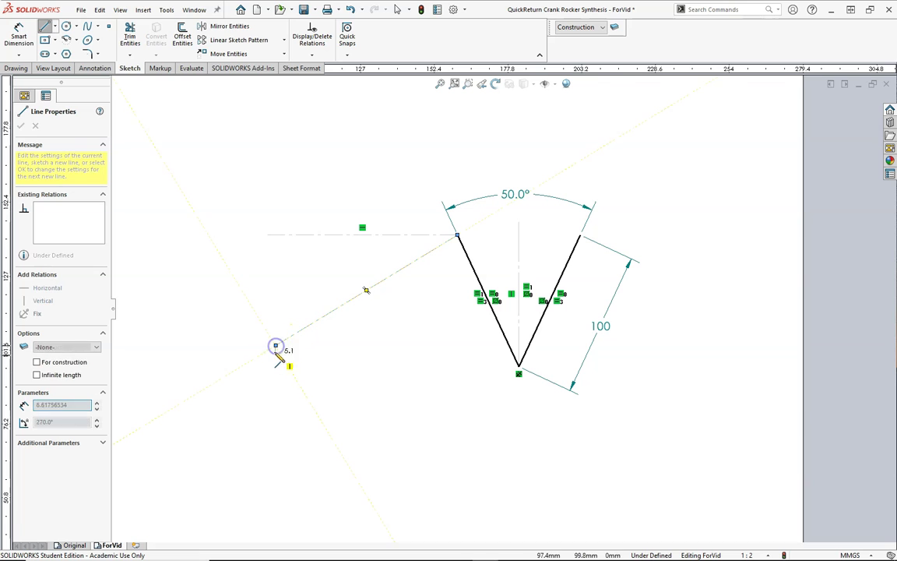
left_click_drag(276, 345, 581, 236)
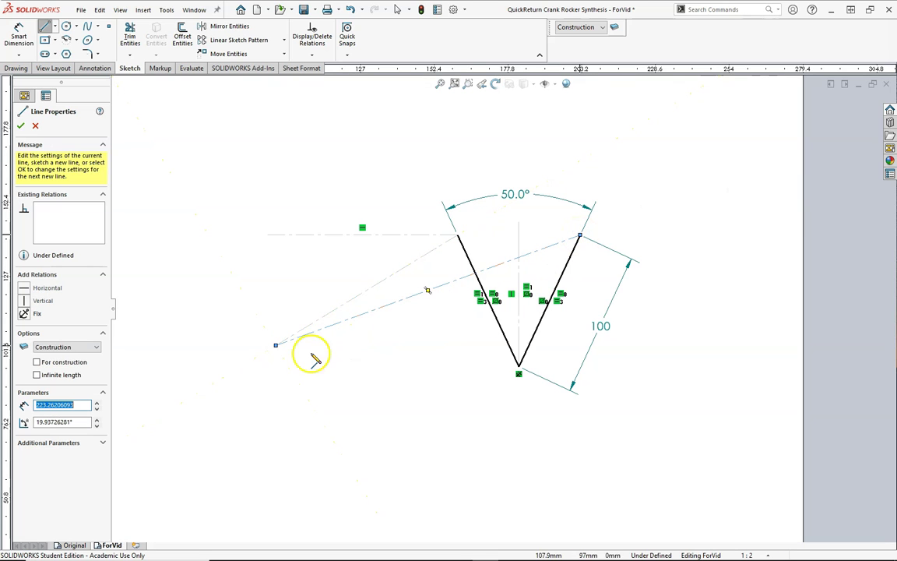
key("Escape")
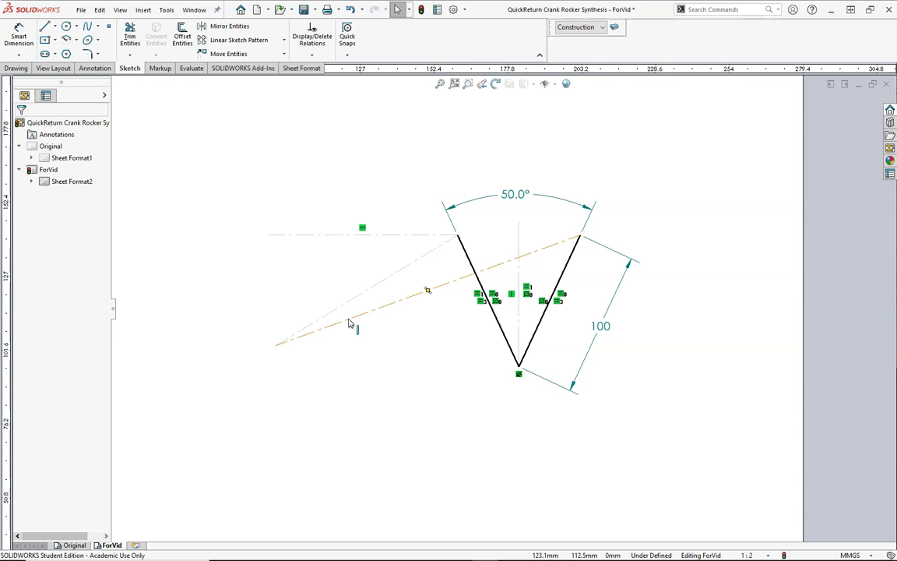
Step: On the Dims layer, dimension the angle between the two converging lines as 25.7°
left_click(19, 35)
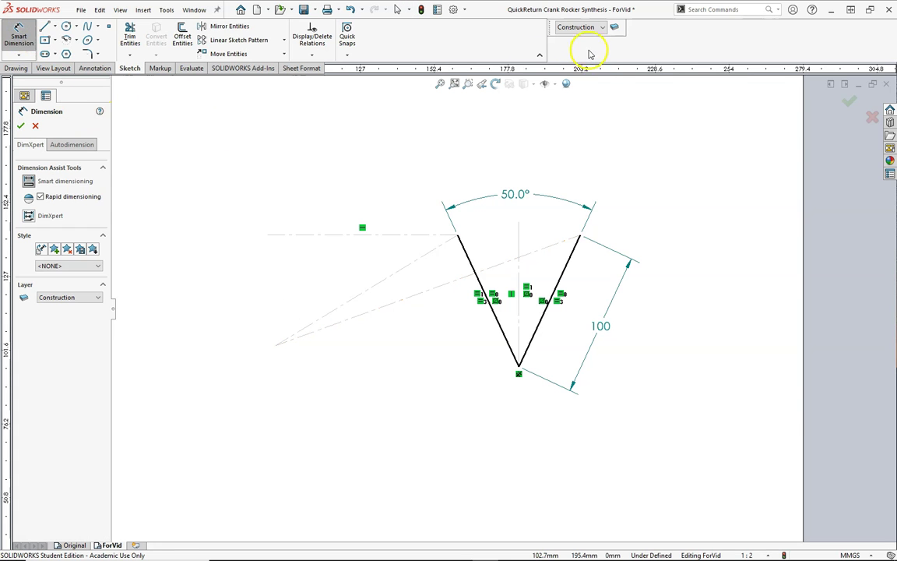
left_click(580, 27)
left_click(580, 67)
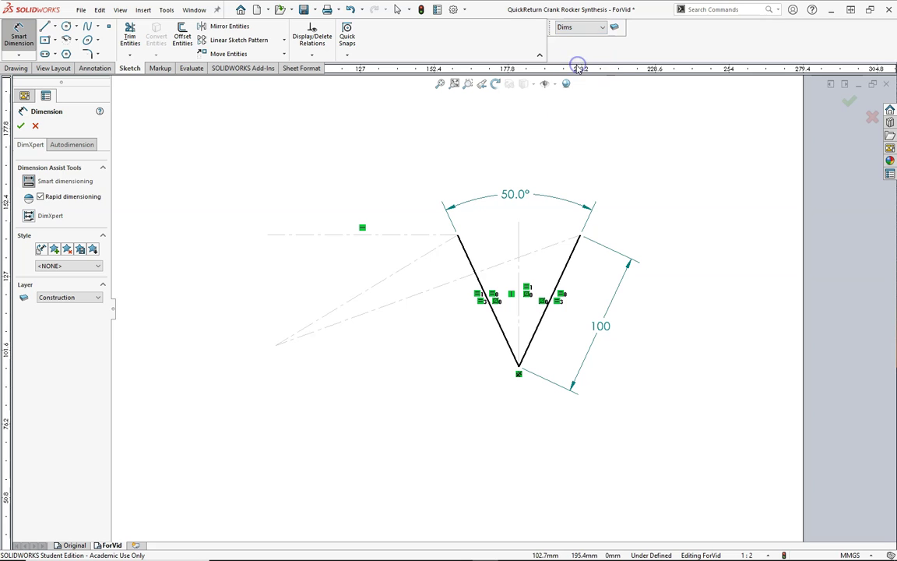
left_click(373, 285)
left_click(394, 302)
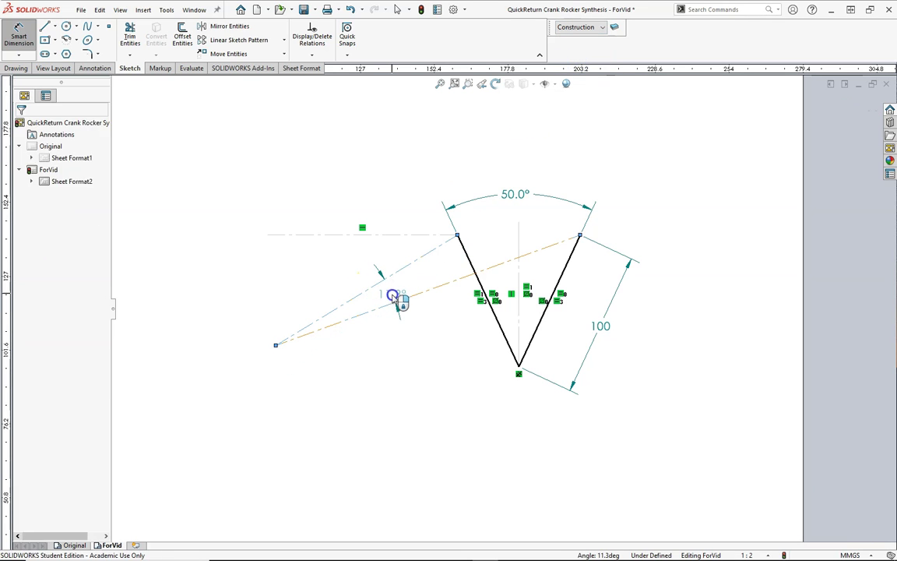
left_click(394, 300)
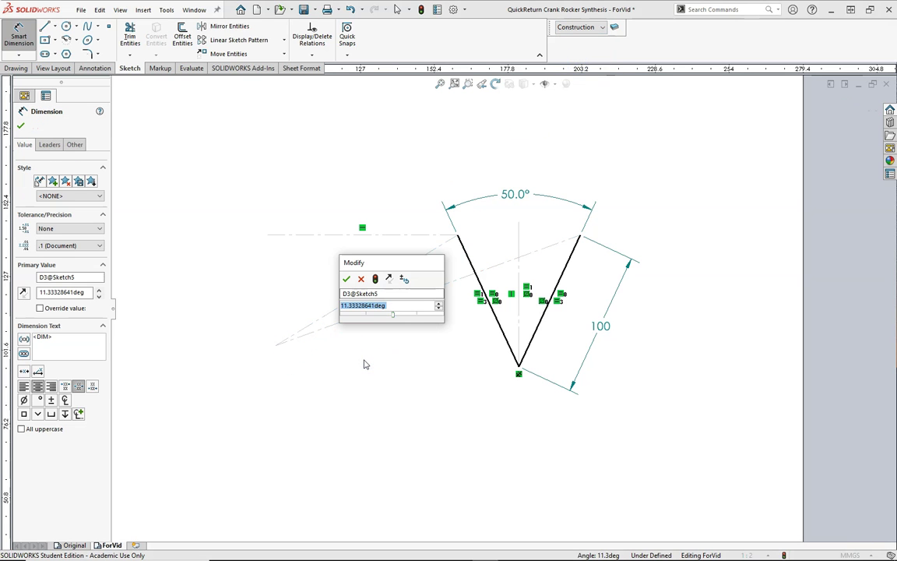
type("25.7")
key("Return")
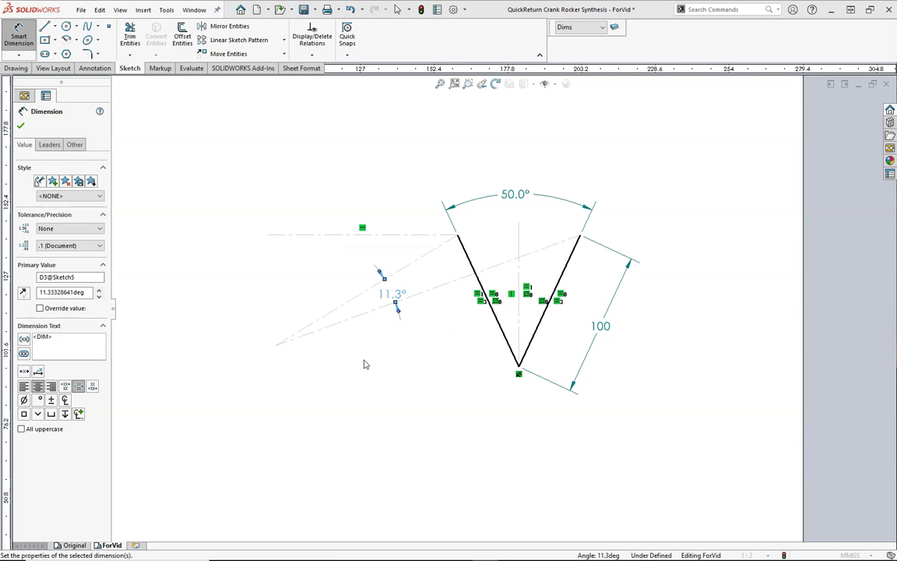
left_click(410, 290)
Step: Drag the meeting point down-left, then dimension the horizontal-to-upper-line angle at 50.0°
scroll(460, 263, "down", 2)
scroll(462, 261, "down", 1)
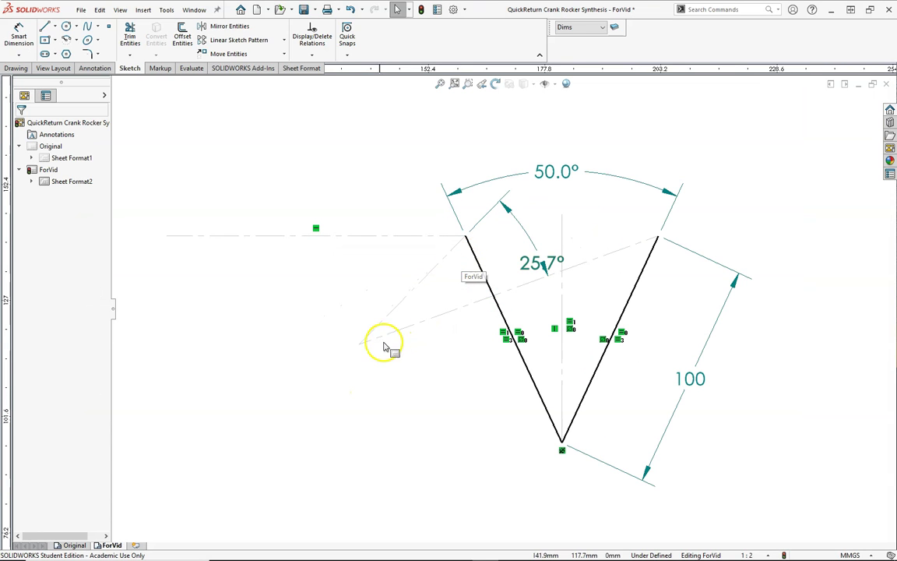
mouse_move(354, 348)
left_mouse_down()
mouse_move(314, 376)
mouse_move(357, 381)
mouse_move(340, 425)
mouse_move(289, 291)
mouse_move(327, 373)
mouse_move(382, 405)
mouse_move(364, 362)
mouse_move(362, 244)
mouse_move(487, 446)
left_mouse_up()
key("f")
left_click(225, 380)
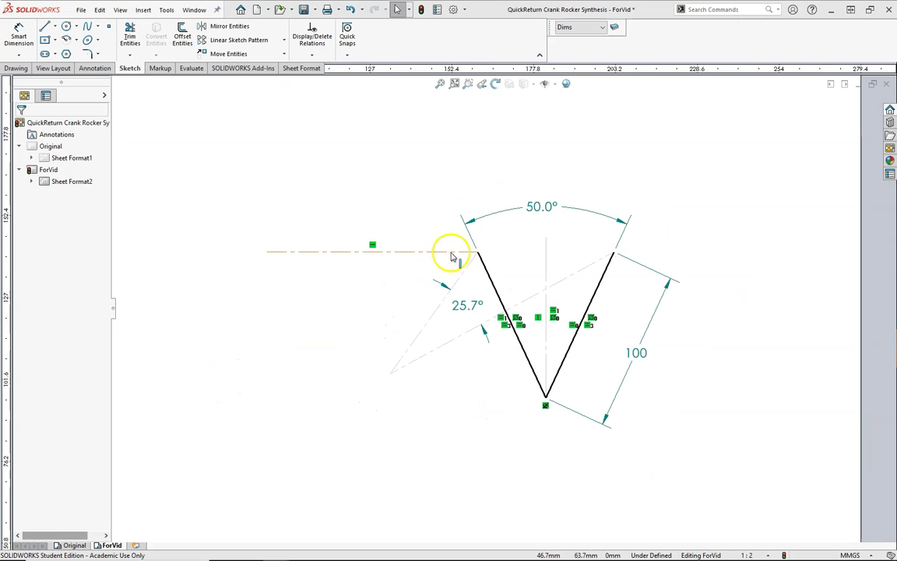
right_click_drag(374, 310, 370, 269)
left_click(460, 280)
left_click(439, 251)
left_click(436, 312)
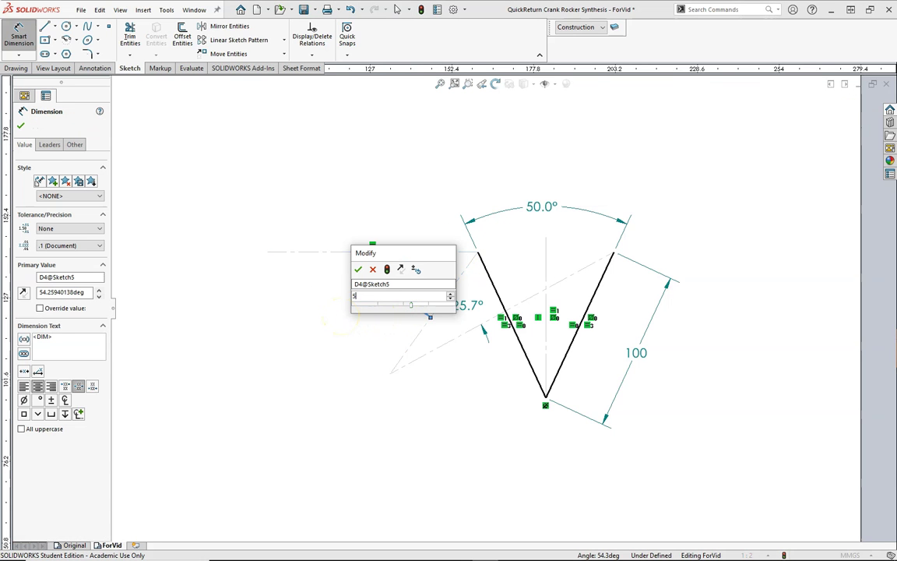
key("Return")
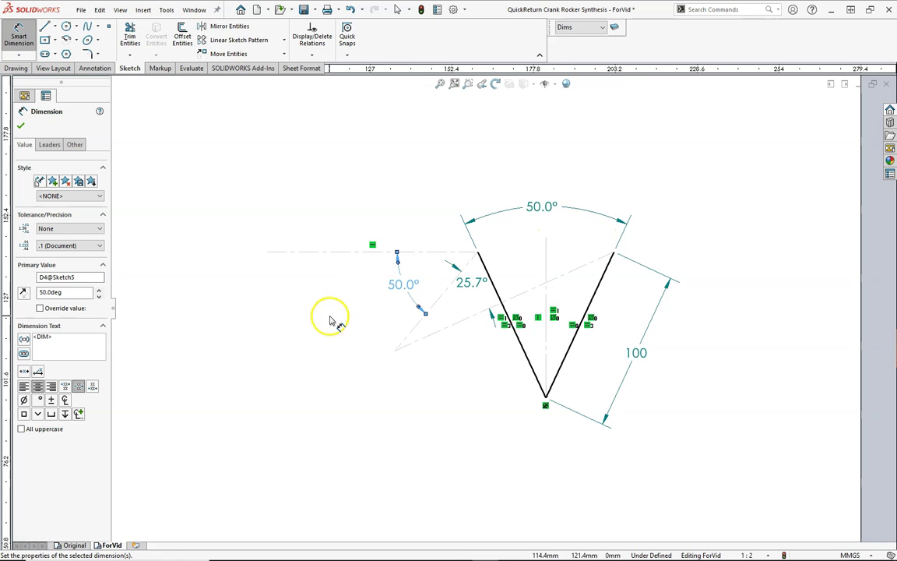
key("Escape")
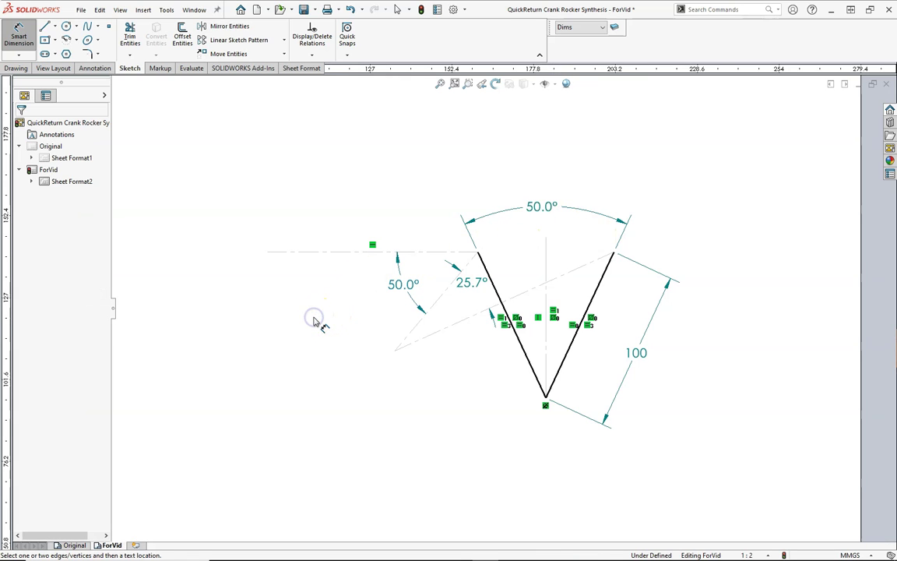
key("Escape")
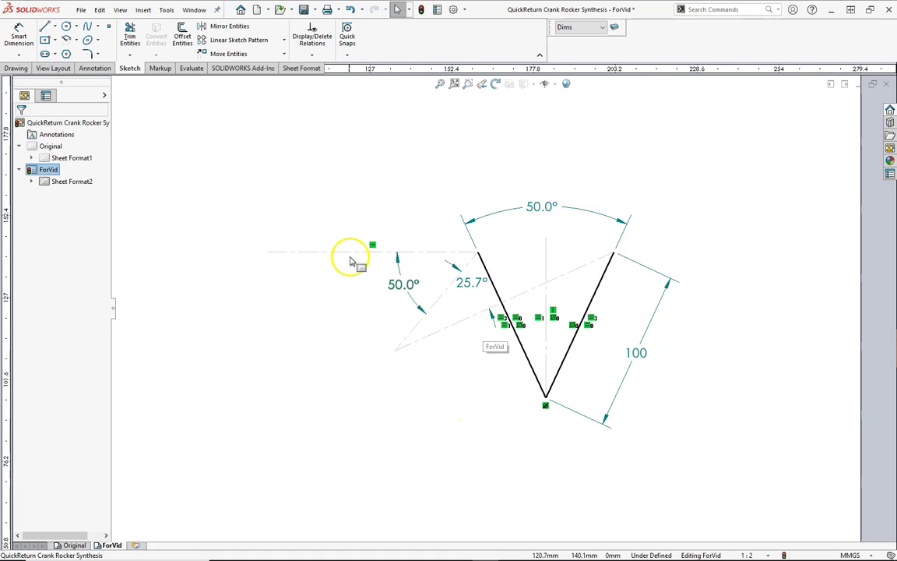
Step: Add driven length dimensions: 149.3 on the lower converging line, 80.2 on the upper
left_click(346, 251)
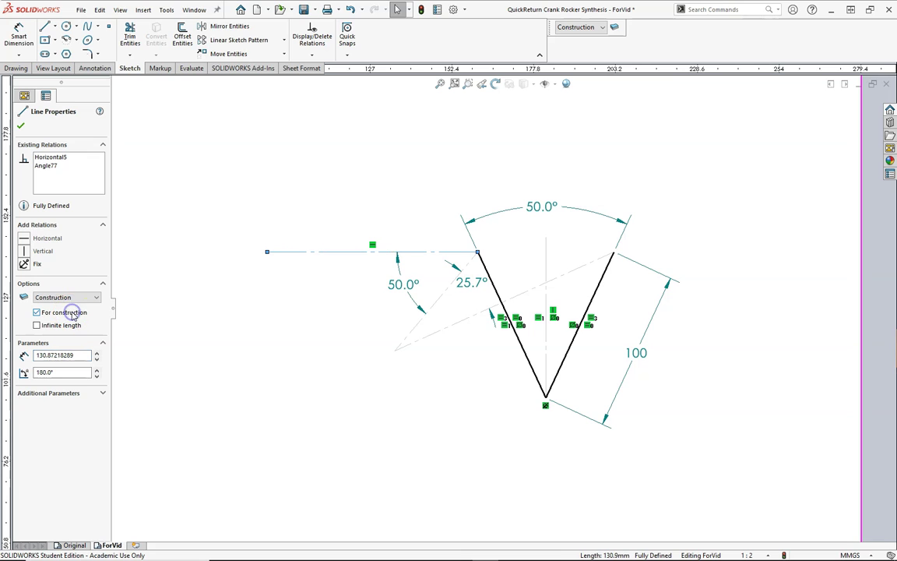
left_click(300, 292)
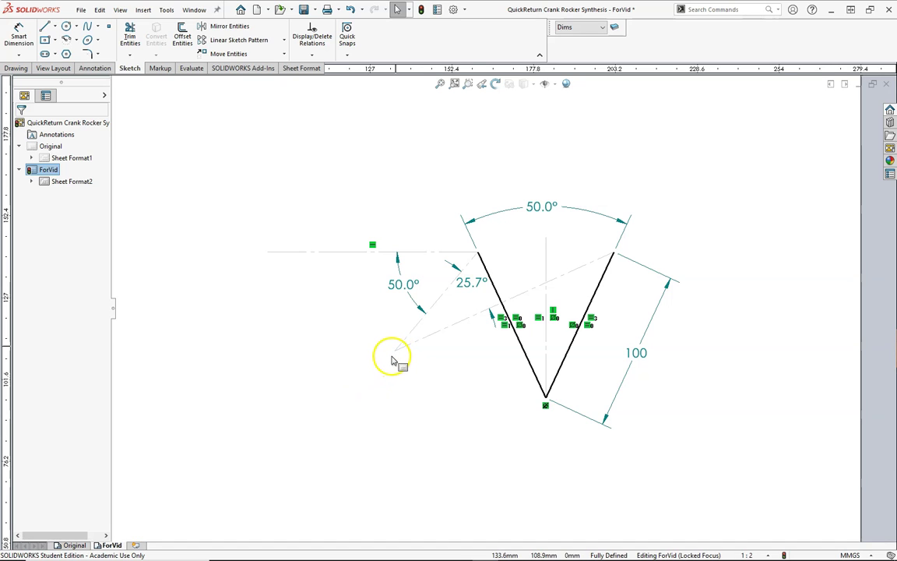
right_click_drag(357, 383, 360, 344)
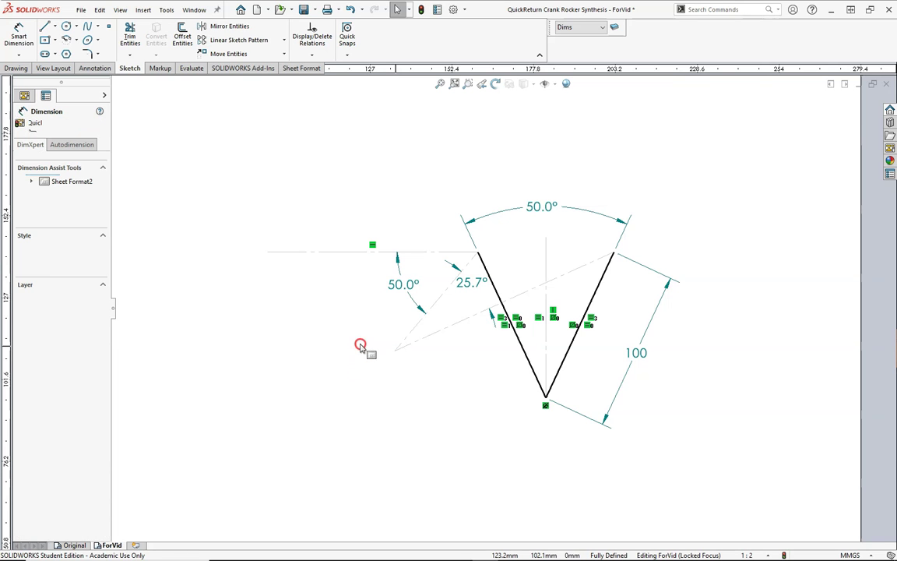
left_click(421, 341)
left_click(468, 383)
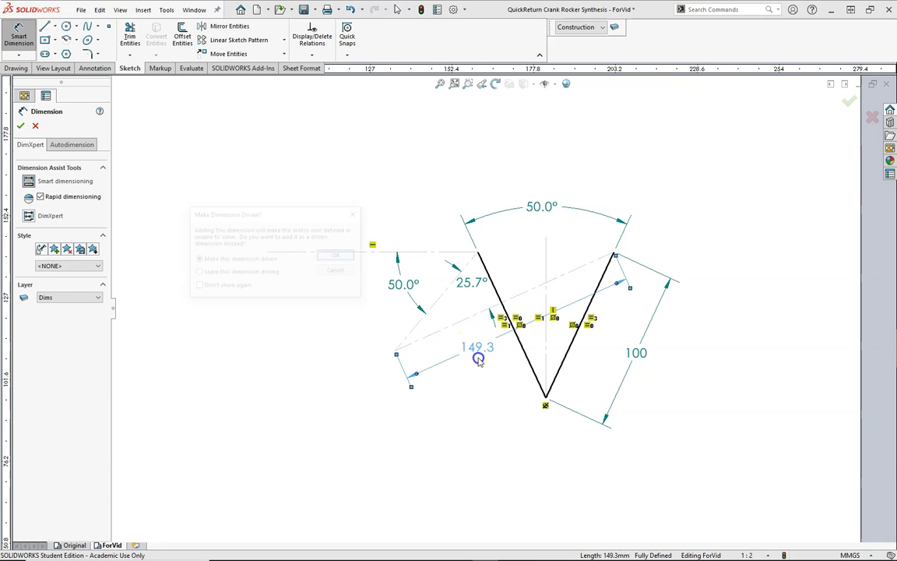
left_click(347, 260)
left_click(394, 266)
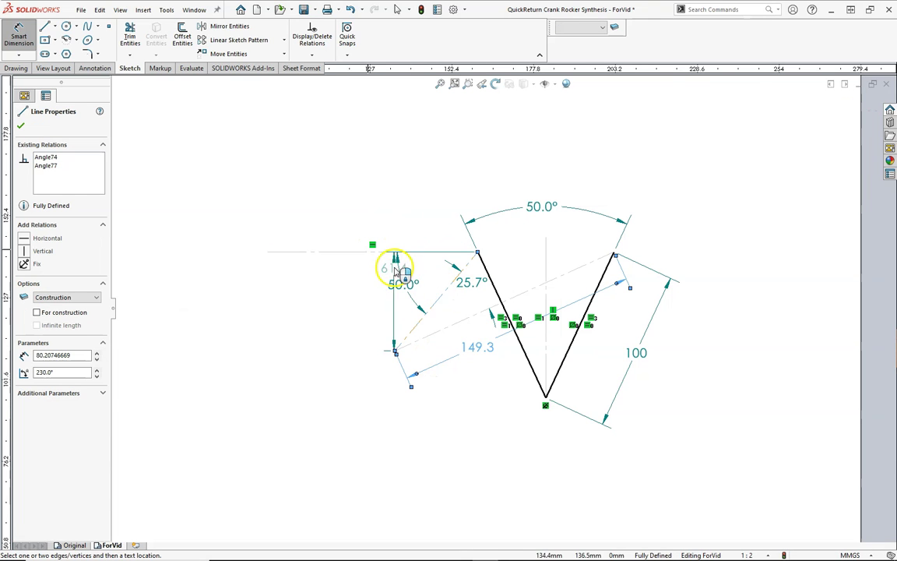
left_click(359, 213)
left_click(344, 255)
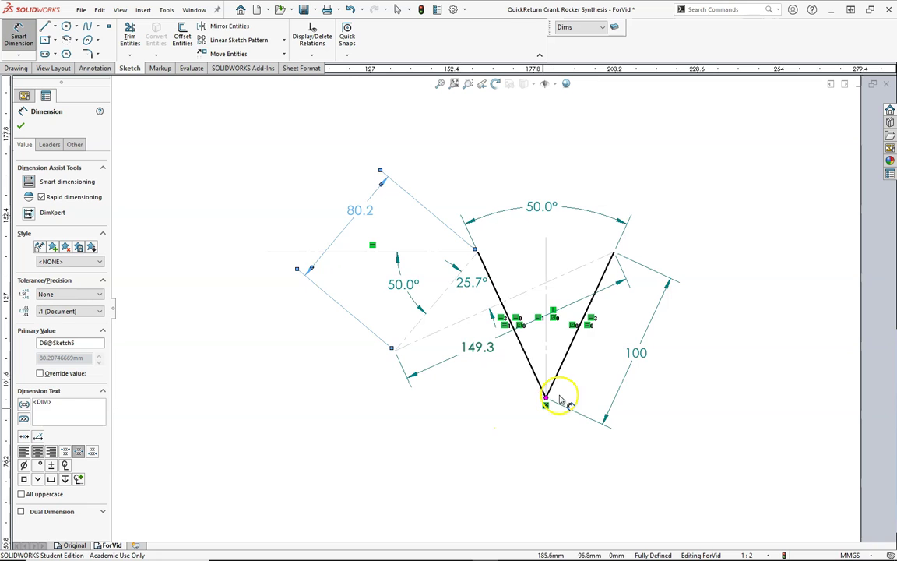
Step: Add a driven 40.7° angle between the right link and the dashed 149.3 line
scroll(603, 283, "down", 3)
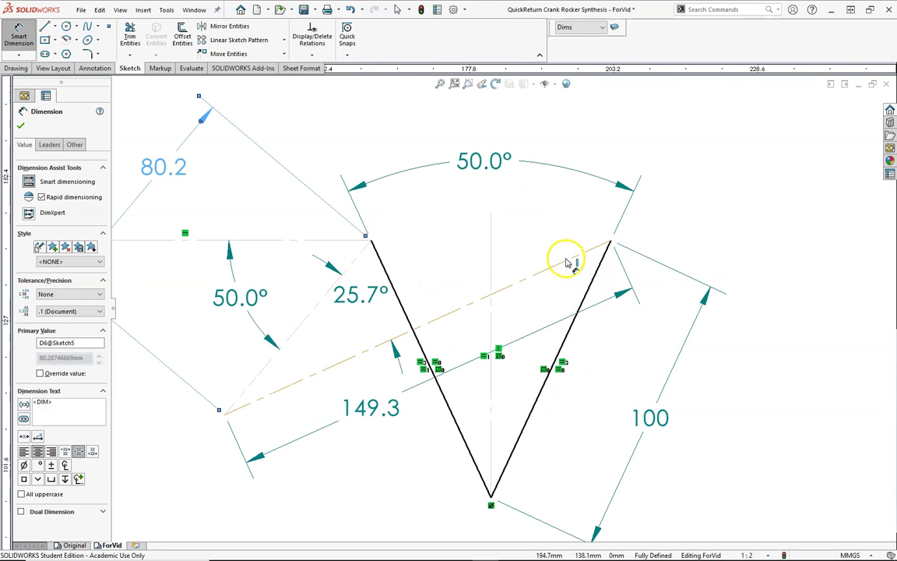
key("Escape")
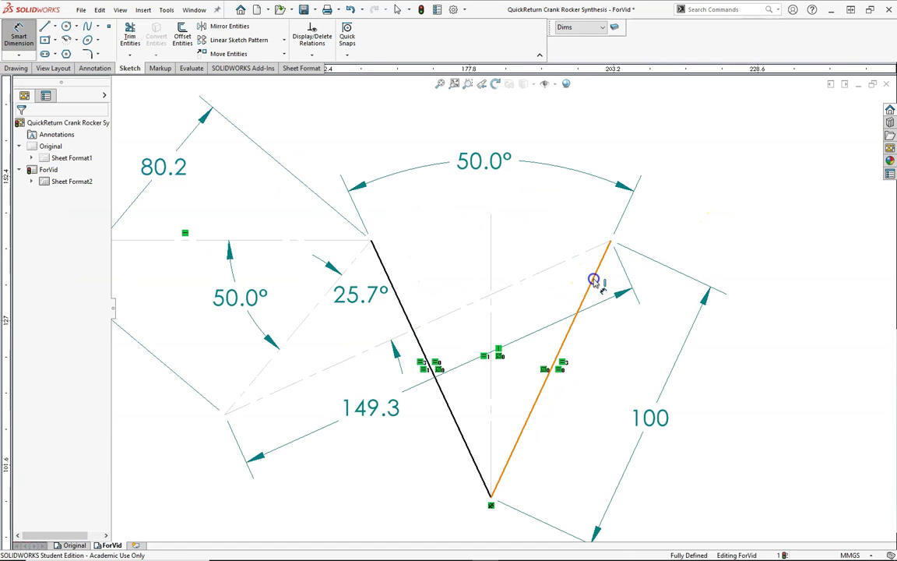
left_click(595, 280)
left_click(575, 261)
left_click(567, 295)
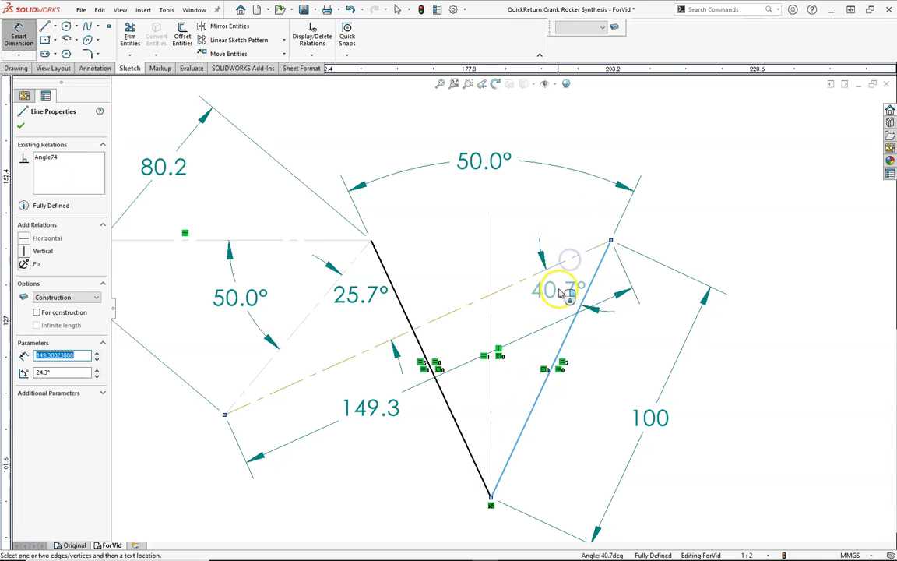
left_click(399, 362)
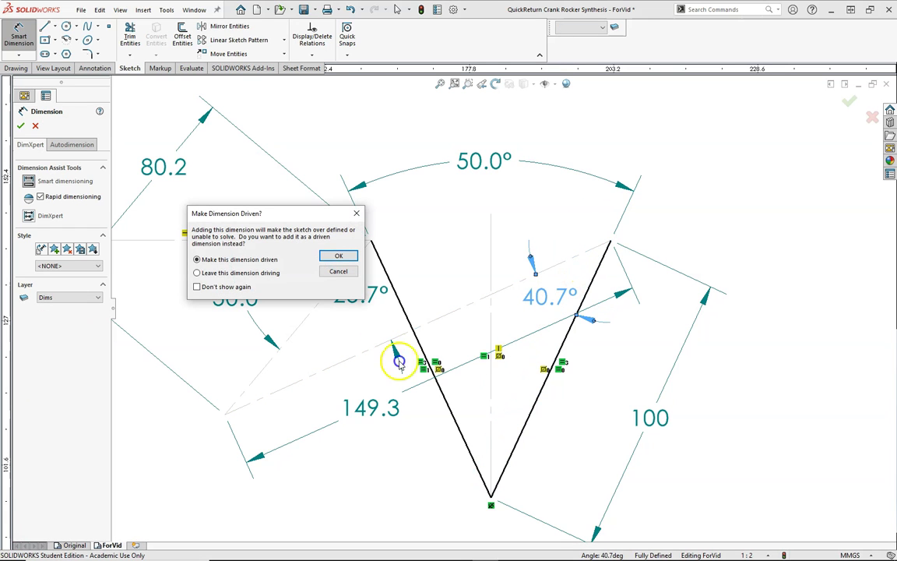
left_click(345, 258)
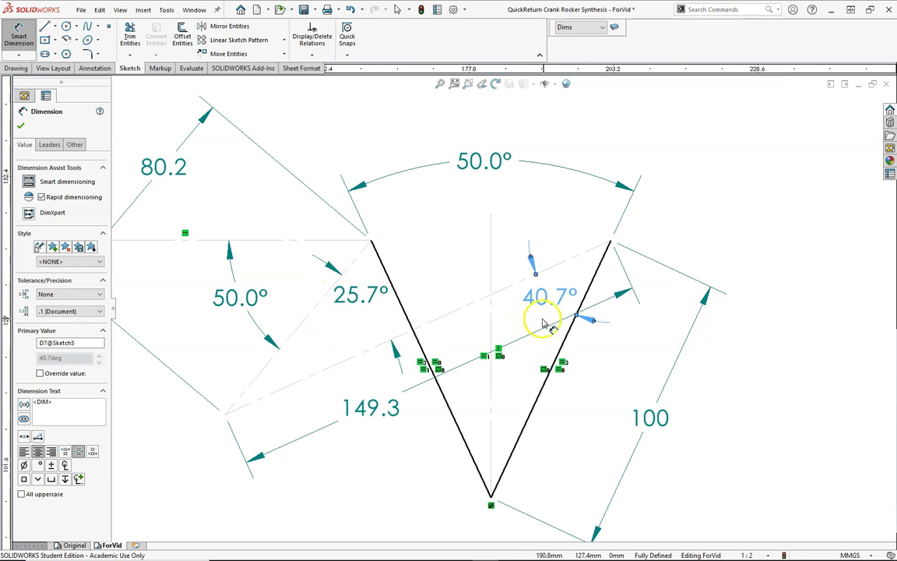
Step: Discard a stray 90.6 angle, then add a driven 65.0° angle between the left link and the 80.2 line
left_click(402, 306)
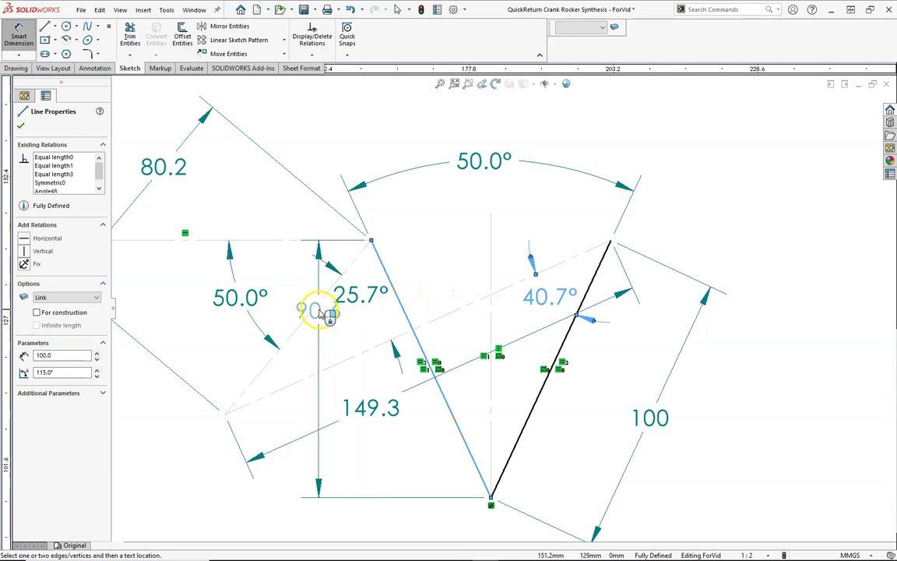
left_click(319, 302)
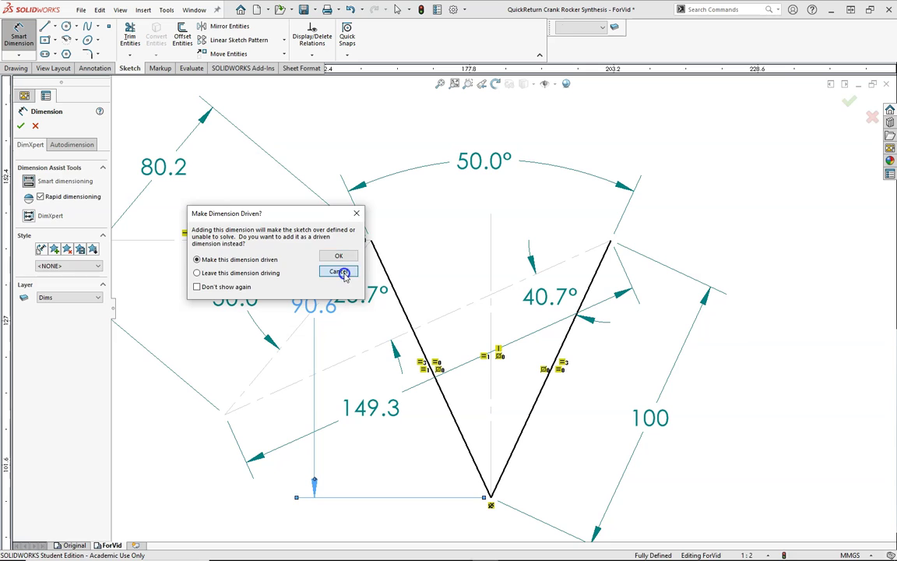
left_click(338, 271)
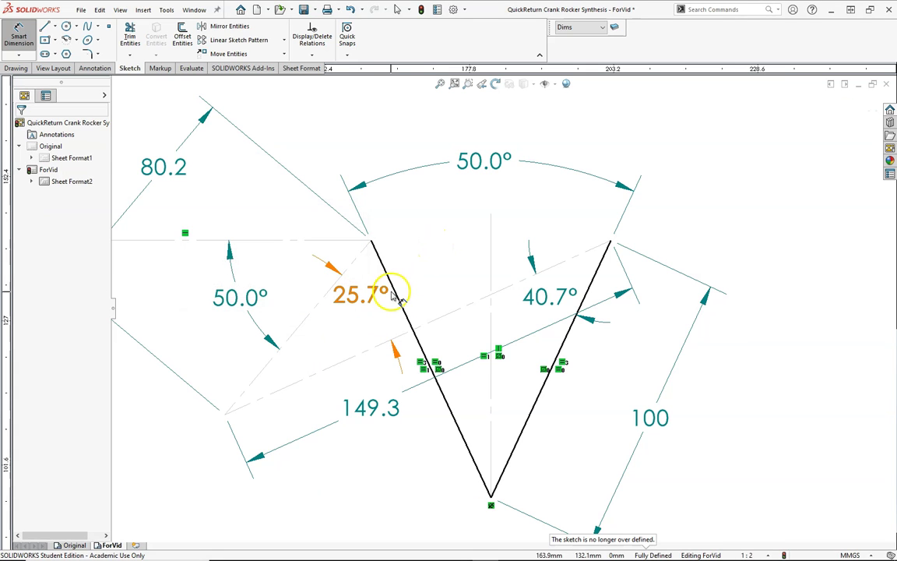
left_click(806, 254)
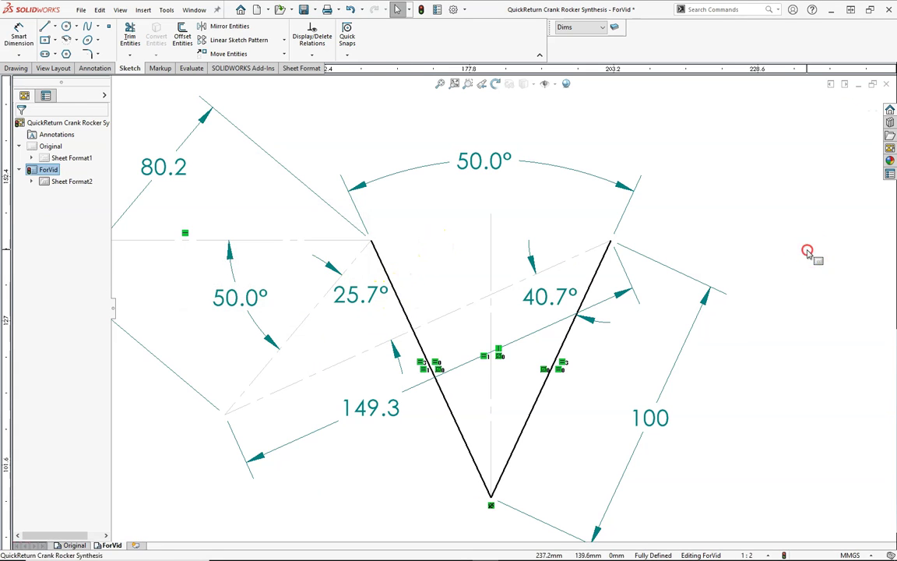
left_click(407, 315)
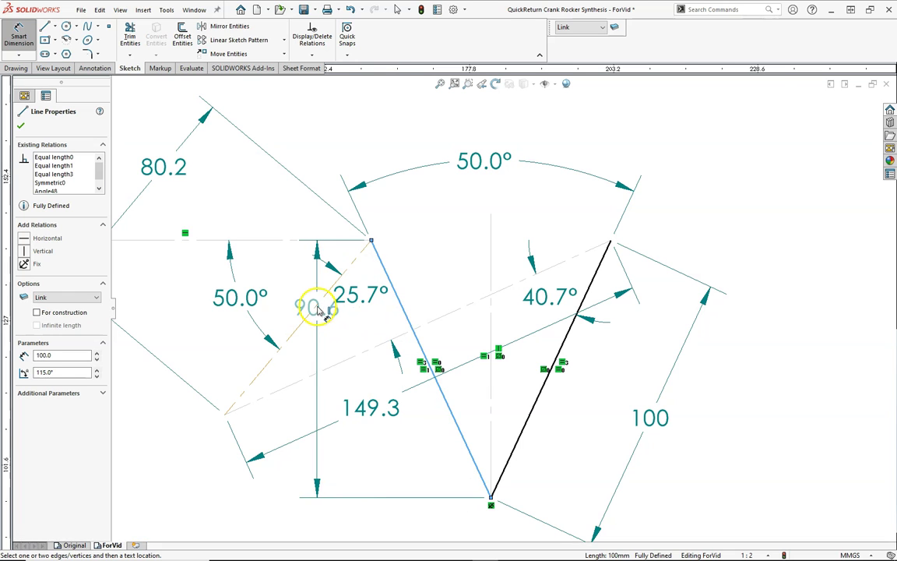
left_click(316, 304)
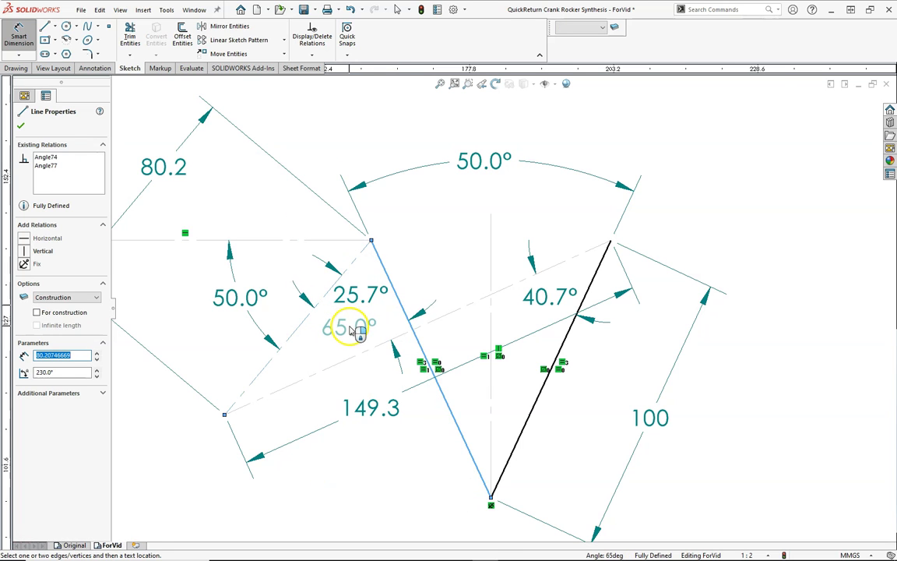
left_click(352, 327)
left_click(336, 260)
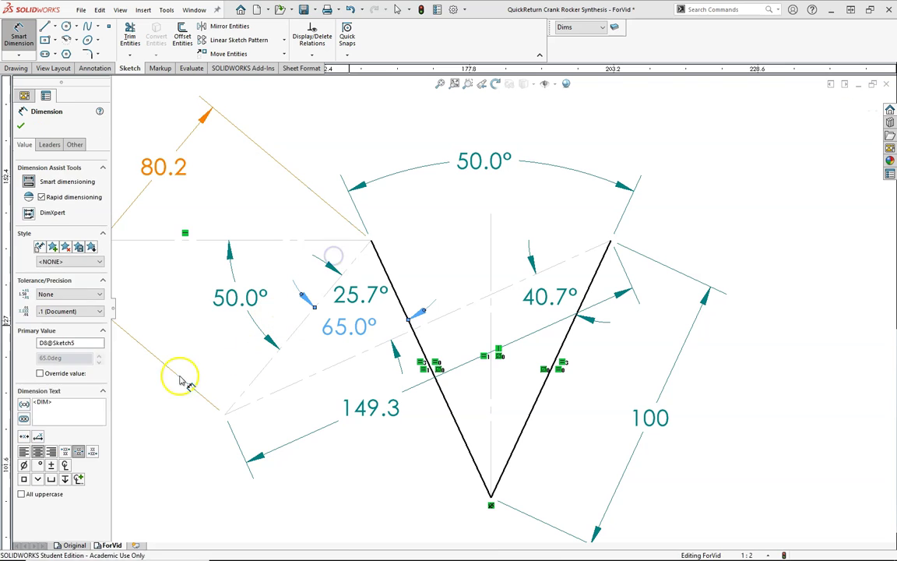
left_click(196, 467)
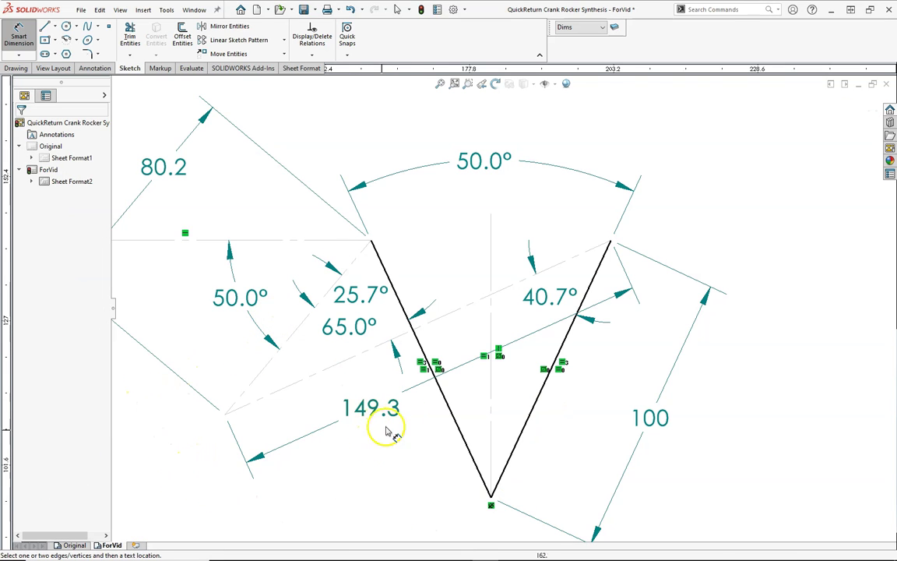
Step: Hide the Dims layer and make NewLinks the current layer
left_click(614, 27)
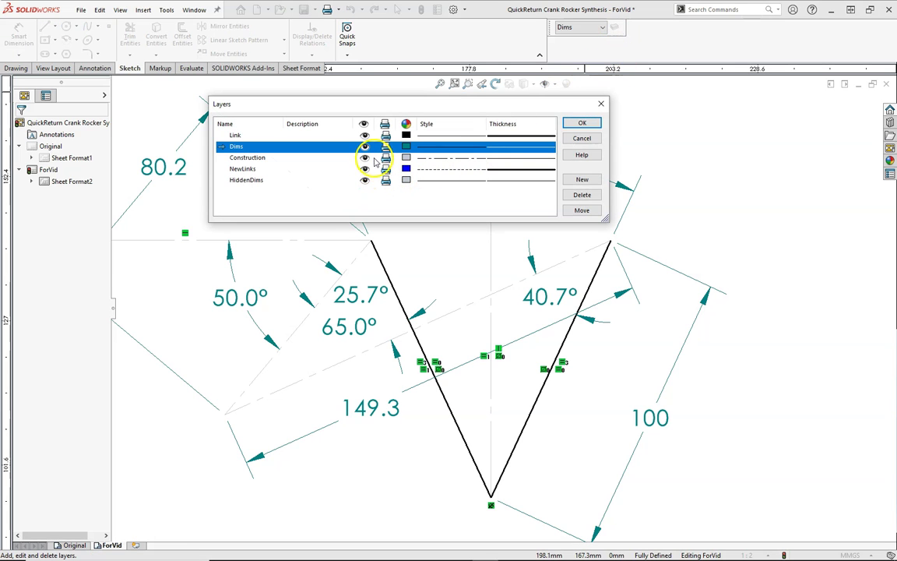
left_click(364, 146)
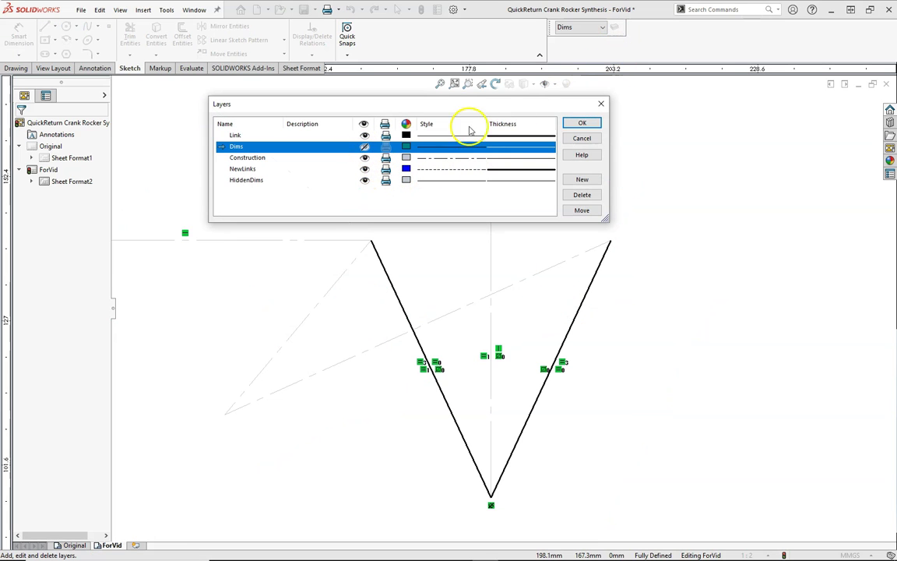
left_click(251, 170)
left_click(580, 137)
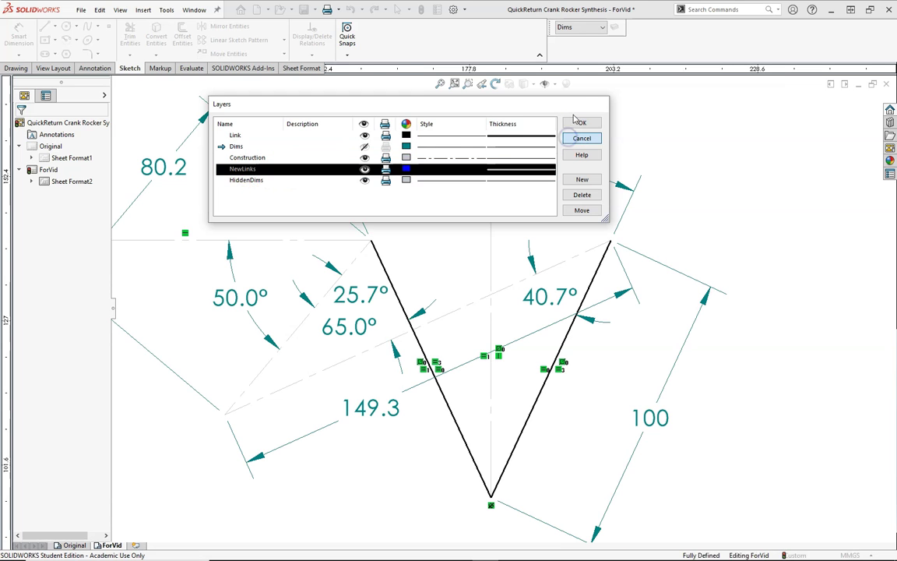
left_click(616, 27)
left_click(580, 123)
left_click(592, 27)
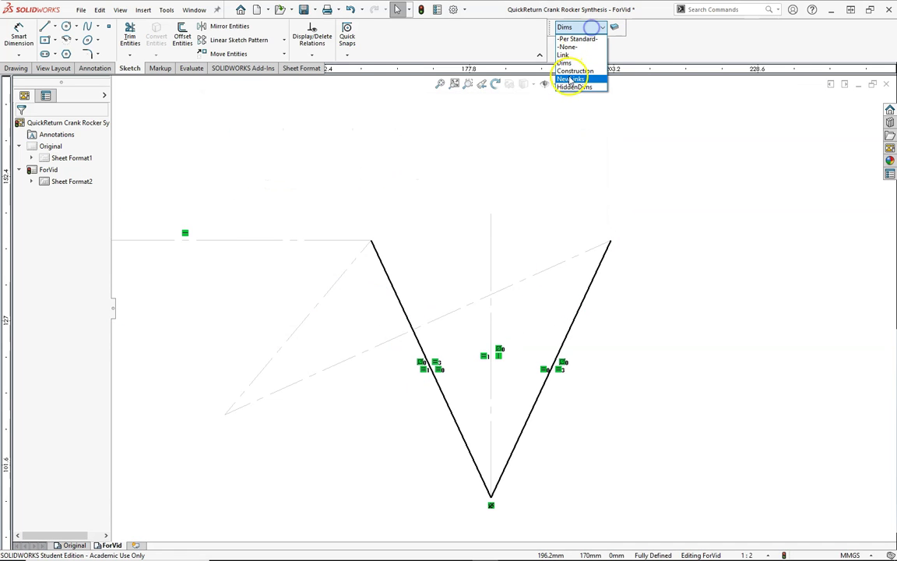
left_click(580, 81)
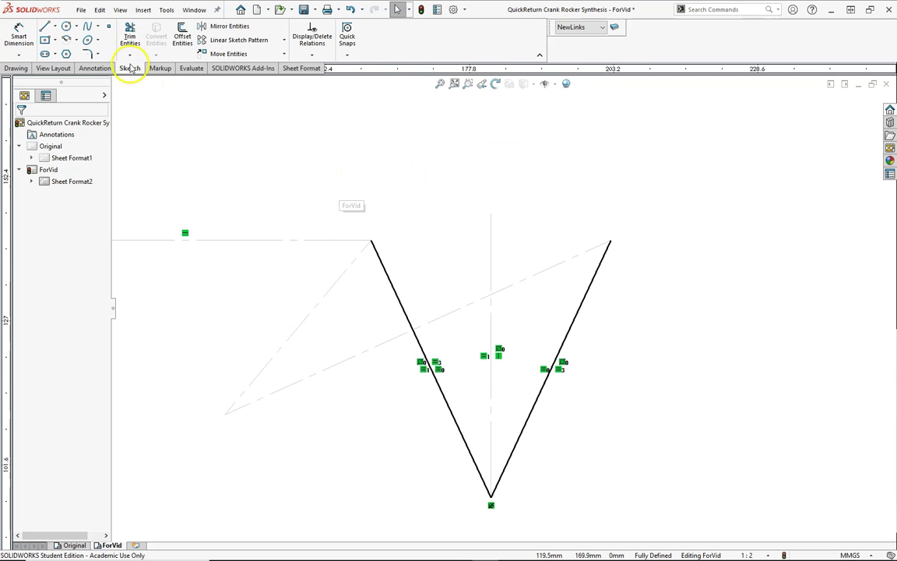
Step: Draw the connected crank, coupler and rocker lines, ending at the V's bottom vertex
left_click(45, 27)
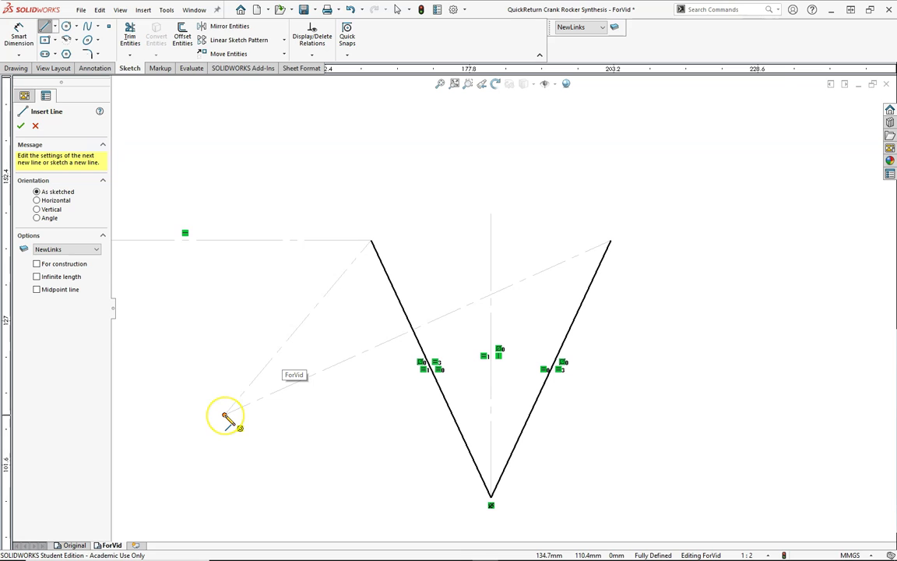
left_click_drag(226, 415, 260, 286)
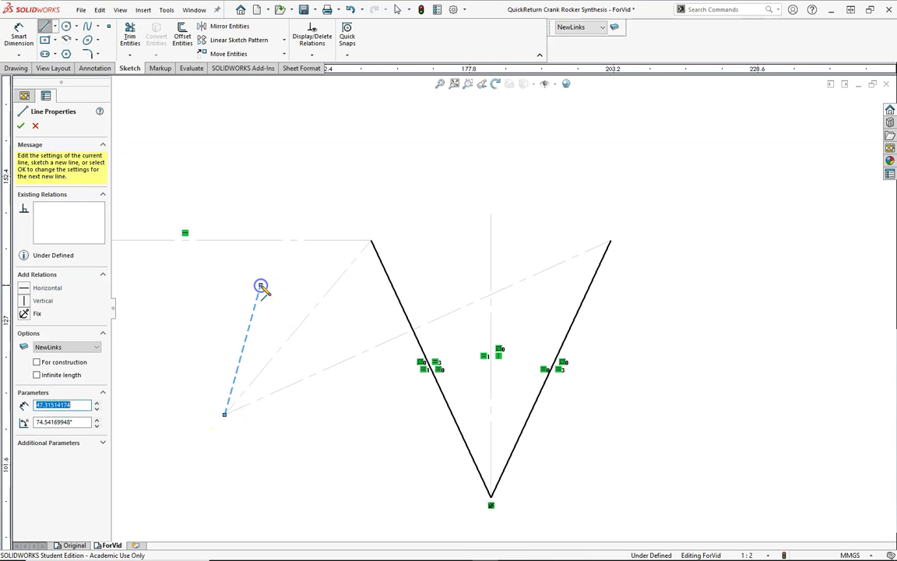
left_click(446, 226)
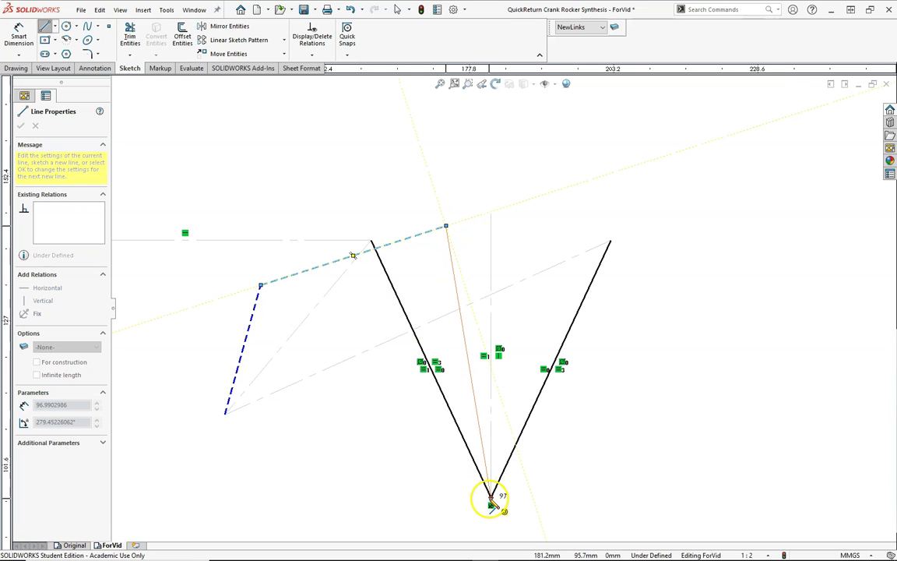
left_click(490, 498)
key("Escape")
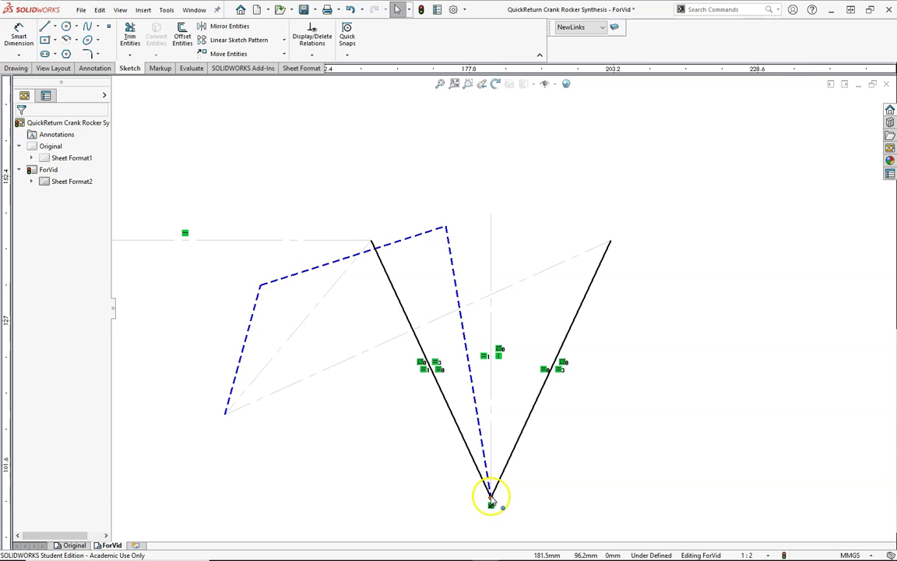
Step: Make the dashed rocker equal in length to the right V line
right_click(311, 492)
key("Escape")
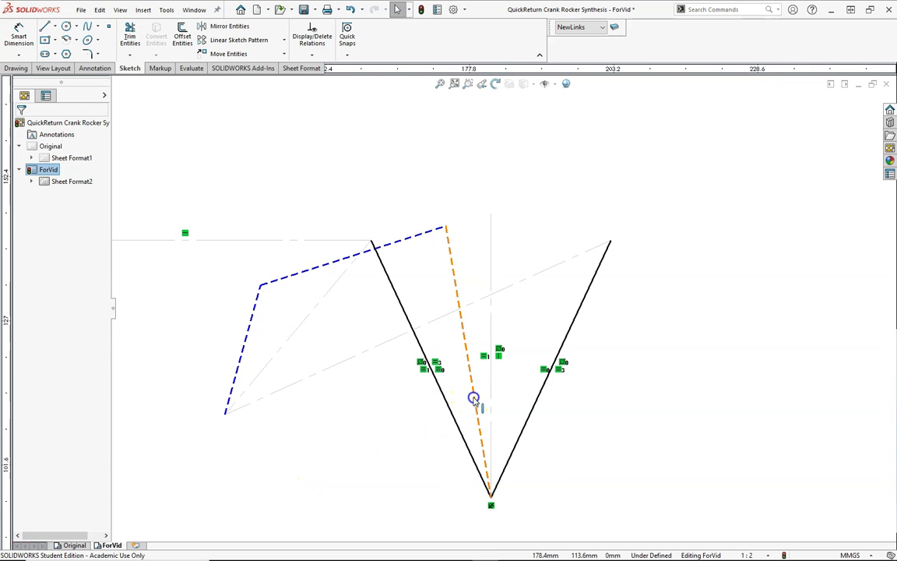
left_click(473, 399)
left_click(532, 410, "ctrl")
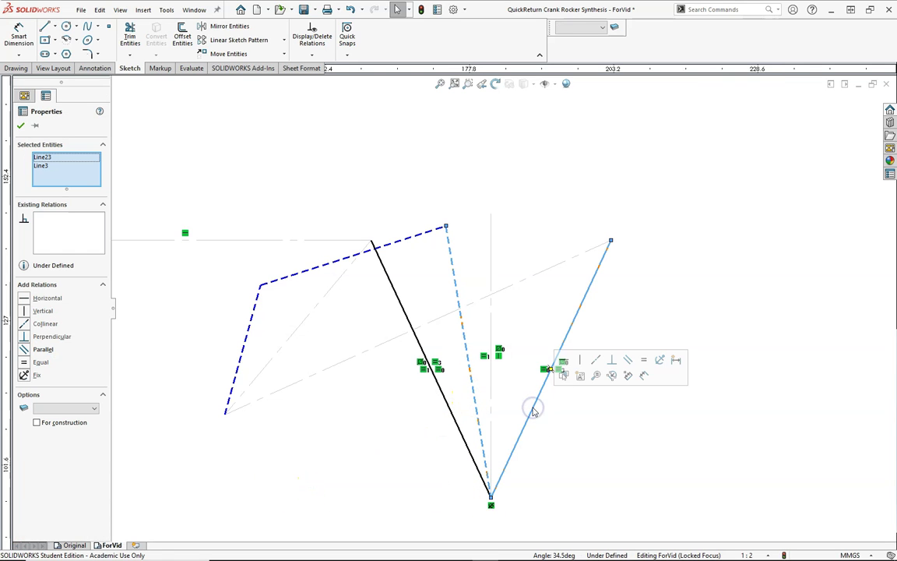
left_click(643, 361)
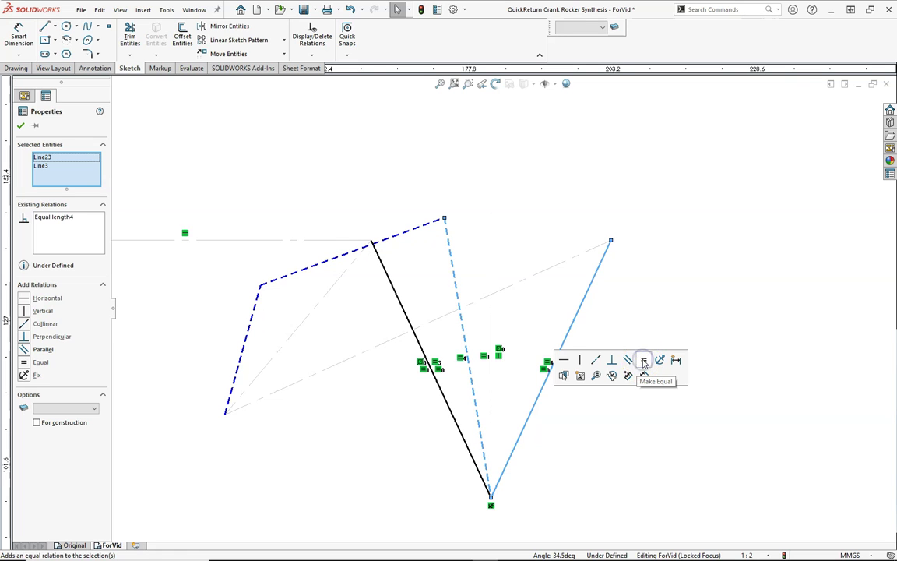
left_click(621, 373)
Step: Dimension the crank at 34.6 and the coupler at 115, and move both dimensions to HiddenDims
right_click_drag(192, 342, 193, 311)
left_click(243, 343)
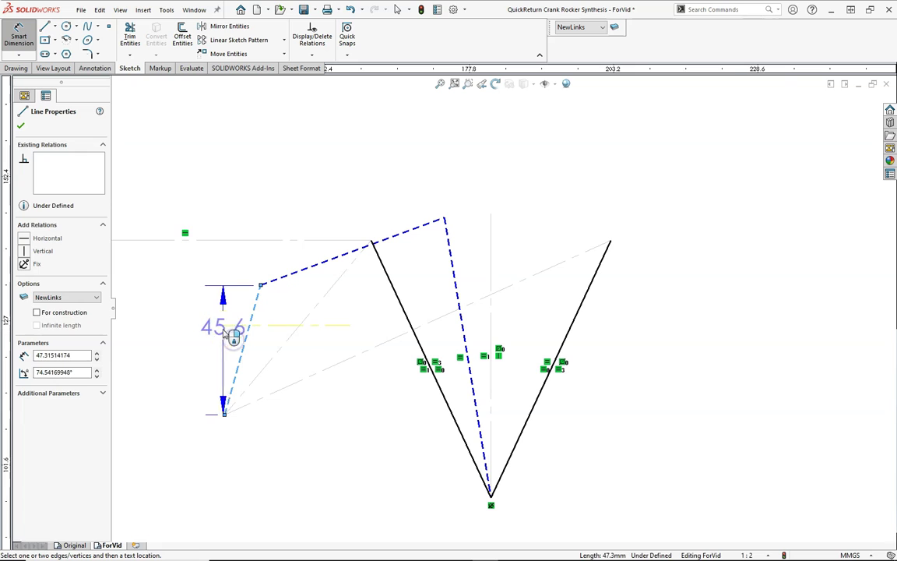
left_click(208, 318)
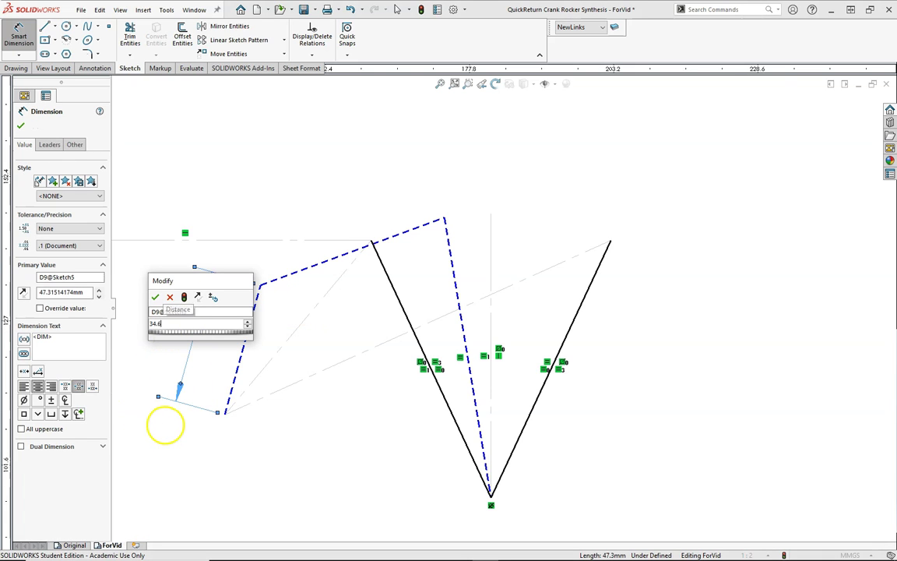
key("Return")
left_click(300, 294)
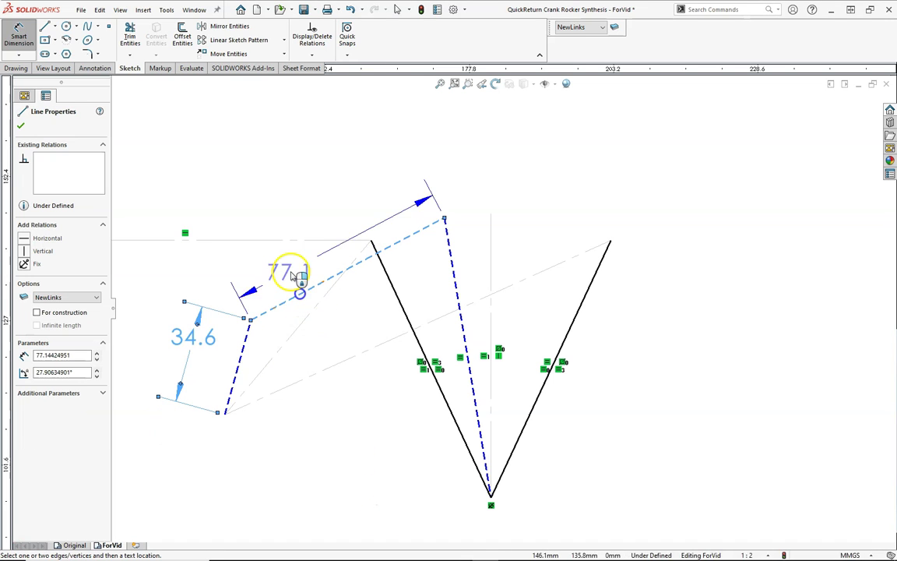
left_click(254, 229)
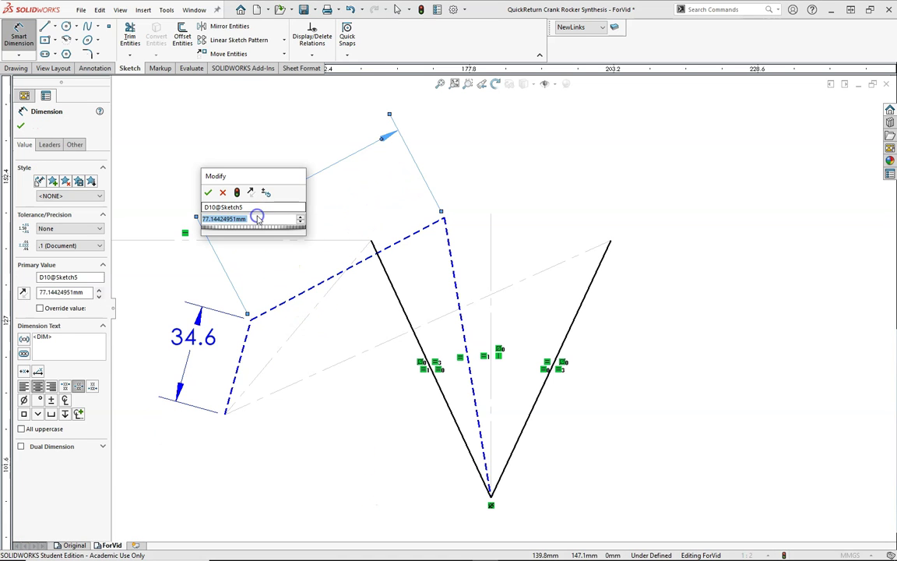
type("115")
key("Return")
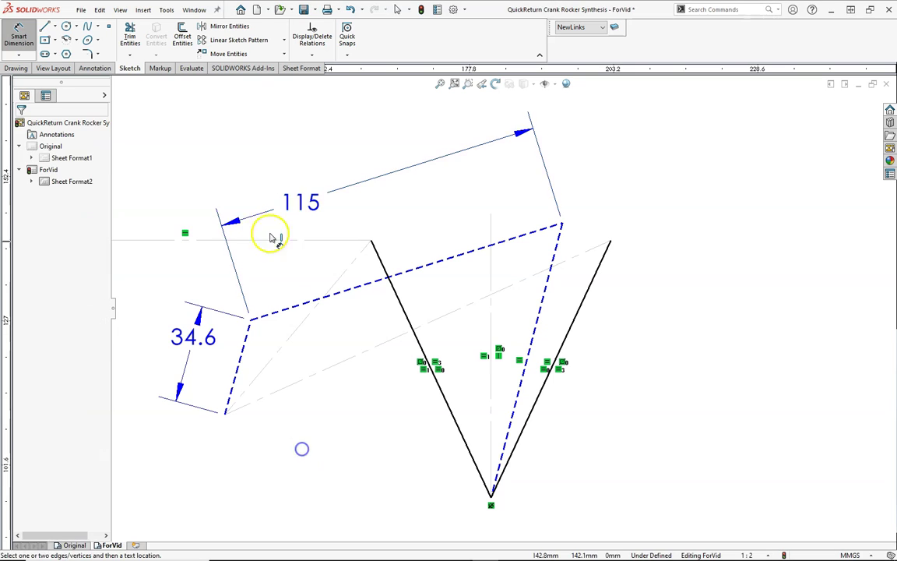
key("Escape")
left_click(259, 212)
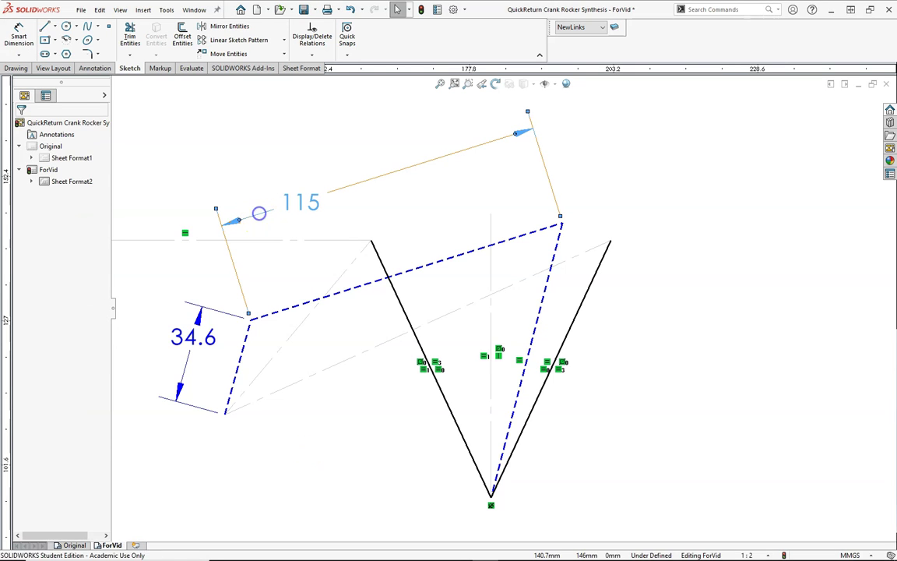
left_click(204, 308, "ctrl")
left_click(572, 27)
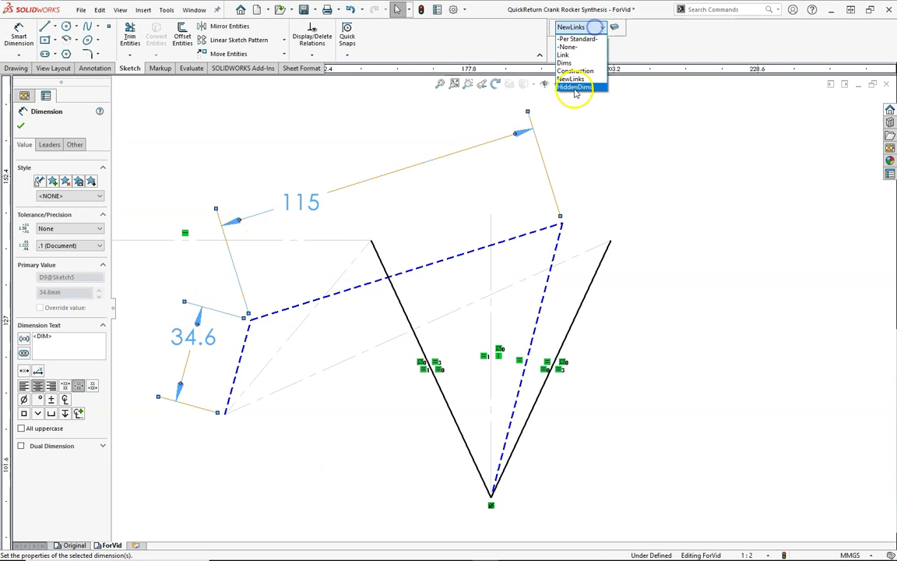
left_click(575, 87)
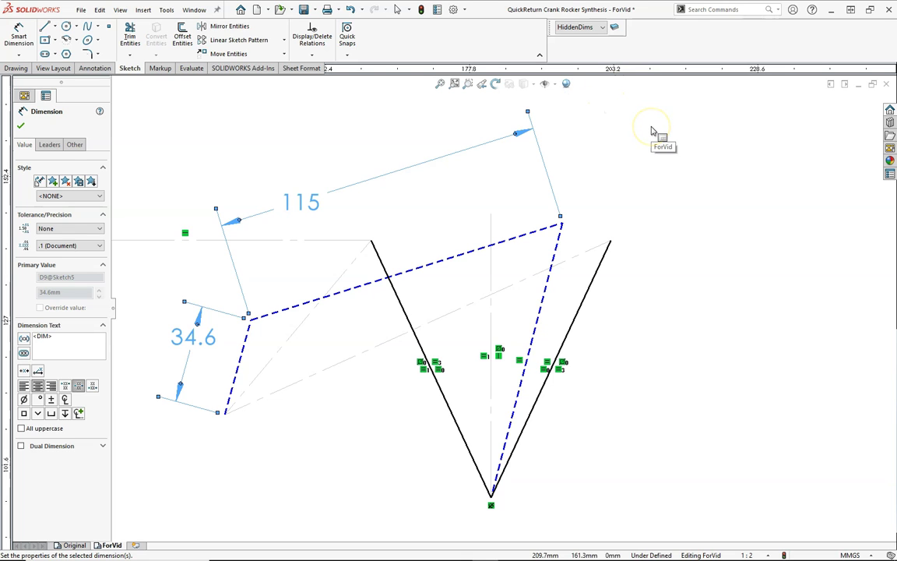
Step: Add a 100 length dimension on the right line and a driven 98.3 crank-to-pivot distance
right_click_drag(681, 330, 683, 287)
left_click_drag(574, 296, 557, 299)
left_click(547, 369)
left_click(621, 405)
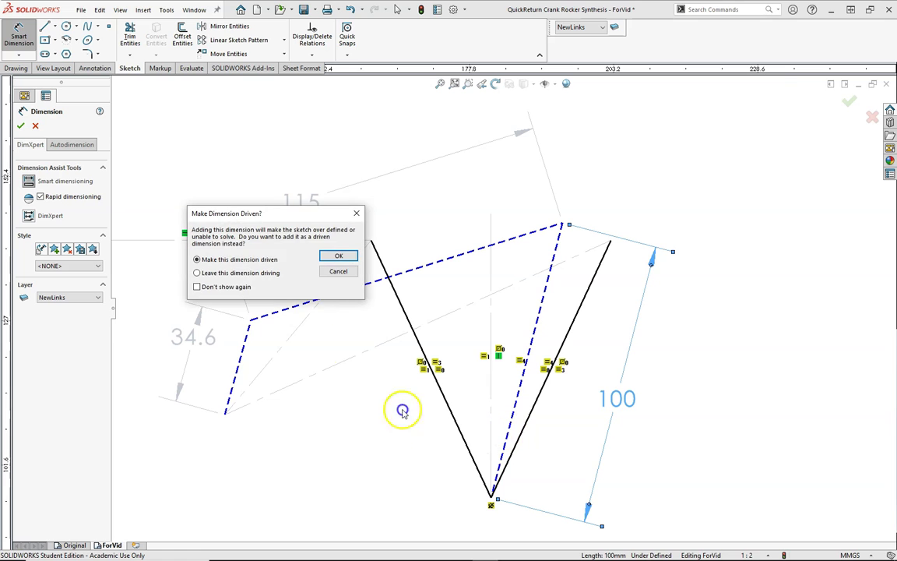
left_click(329, 271)
middle_click(308, 399)
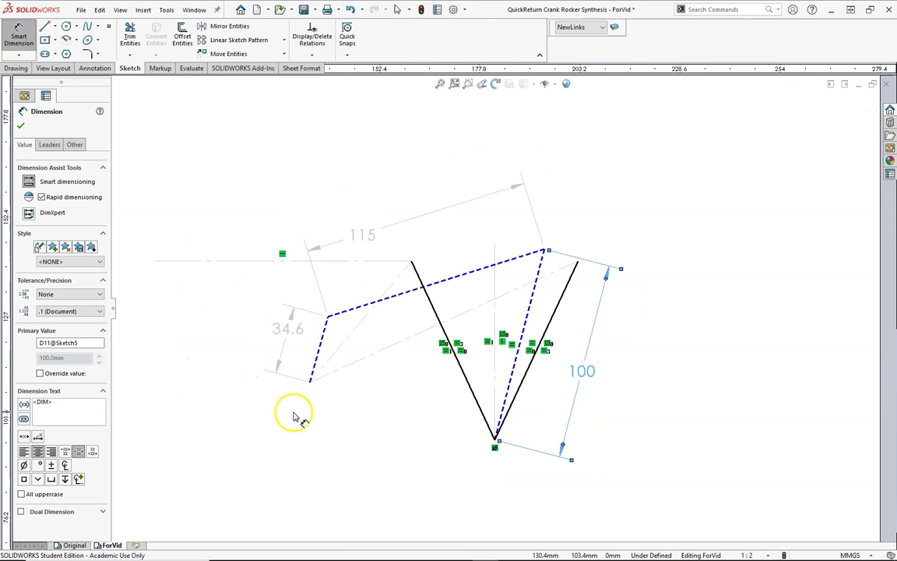
right_click_drag(323, 413, 317, 393)
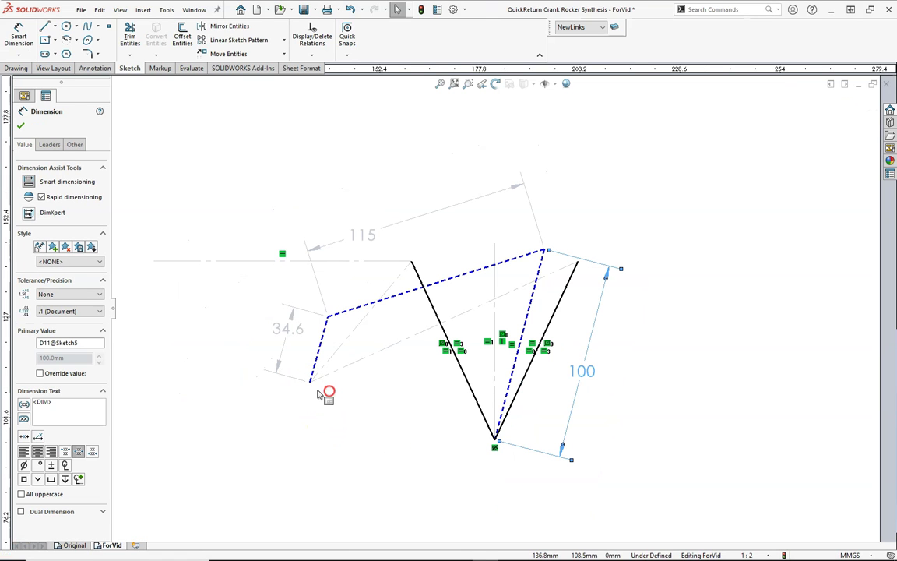
right_click_drag(338, 442, 339, 423)
left_click(310, 381)
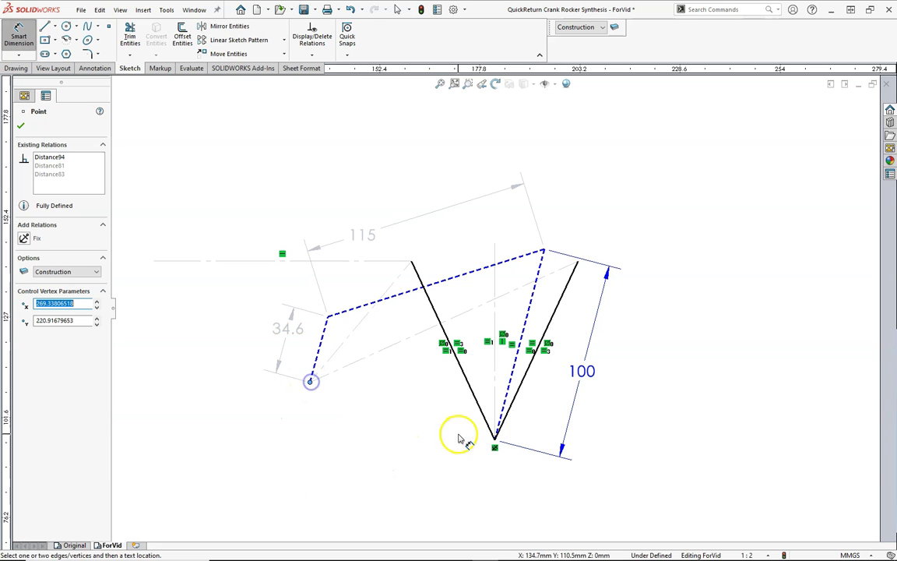
left_click(495, 442)
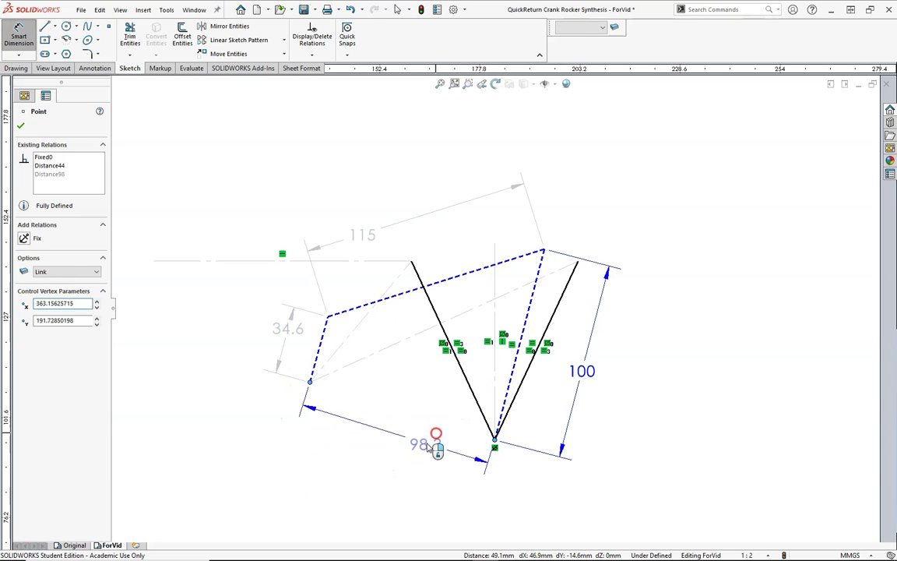
left_click(416, 455)
left_click(344, 312)
Step: Select the 98.3 and 100 dimensions to change their layer
left_click(325, 428)
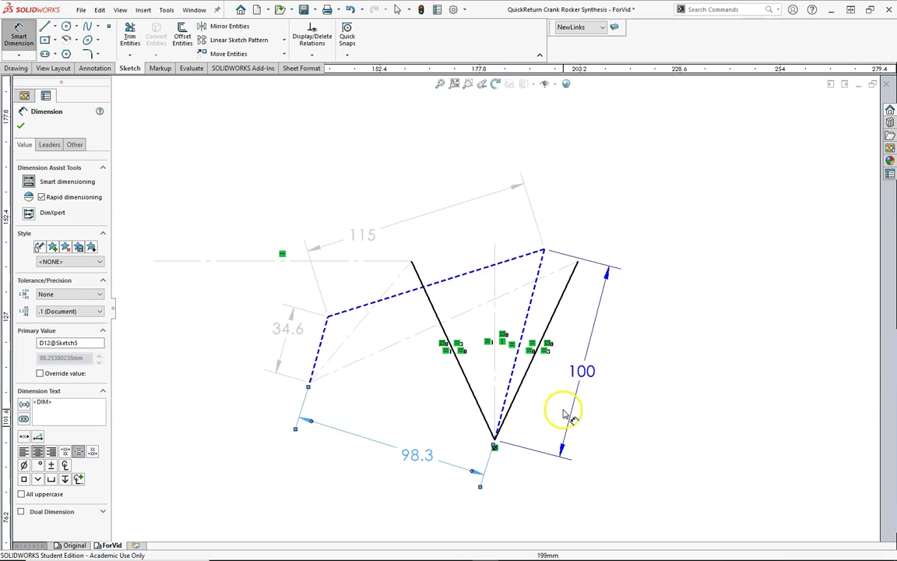
left_click(572, 416)
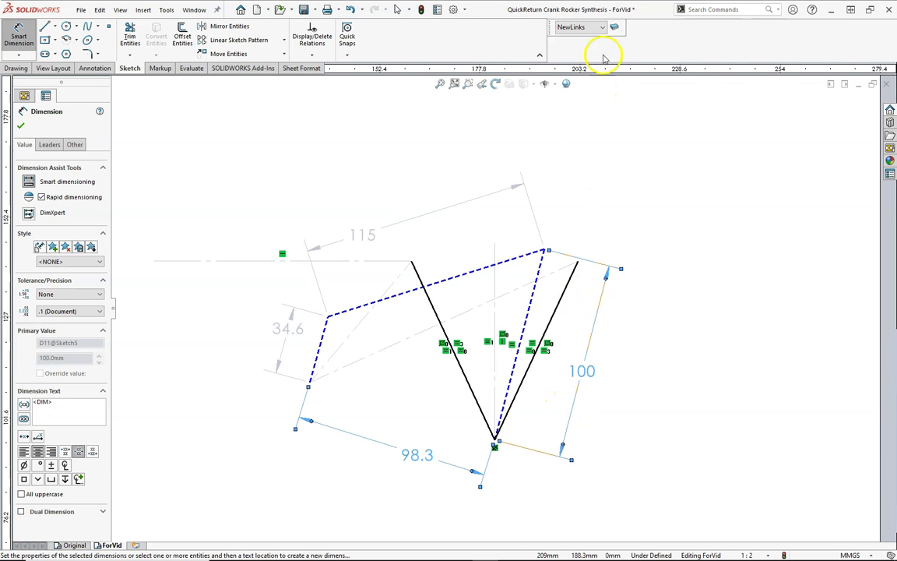
left_click(602, 28)
Step: Put the 100 and 98.3 dimensions on HiddenDims and toggle off Dims, HiddenDims and Construction visibility
left_click(578, 87)
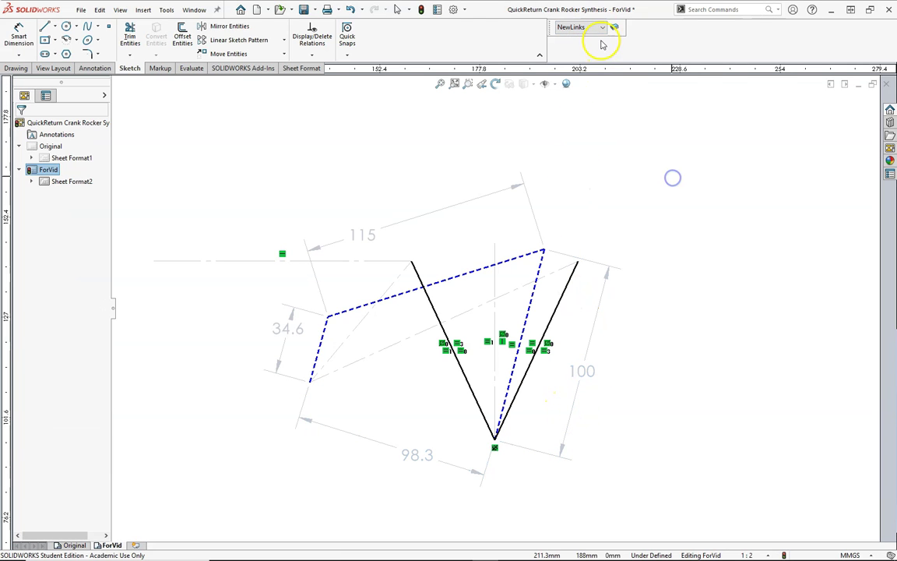
left_click(602, 30)
left_click(614, 27)
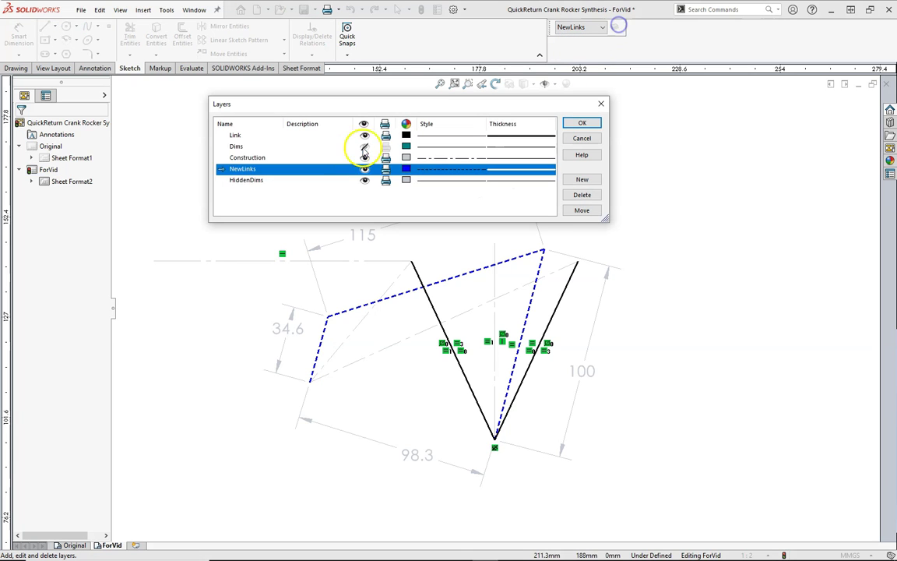
left_click(365, 146)
left_click(365, 147)
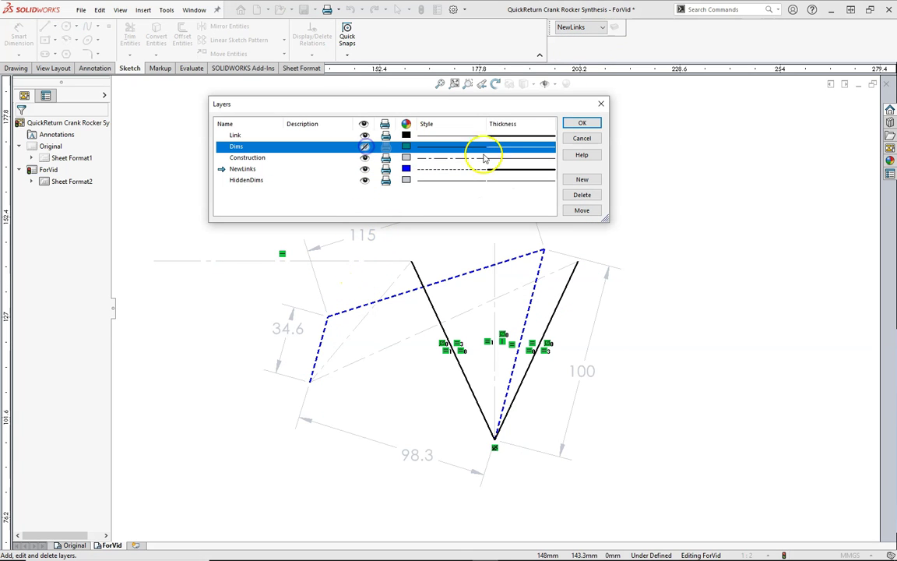
left_click(365, 181)
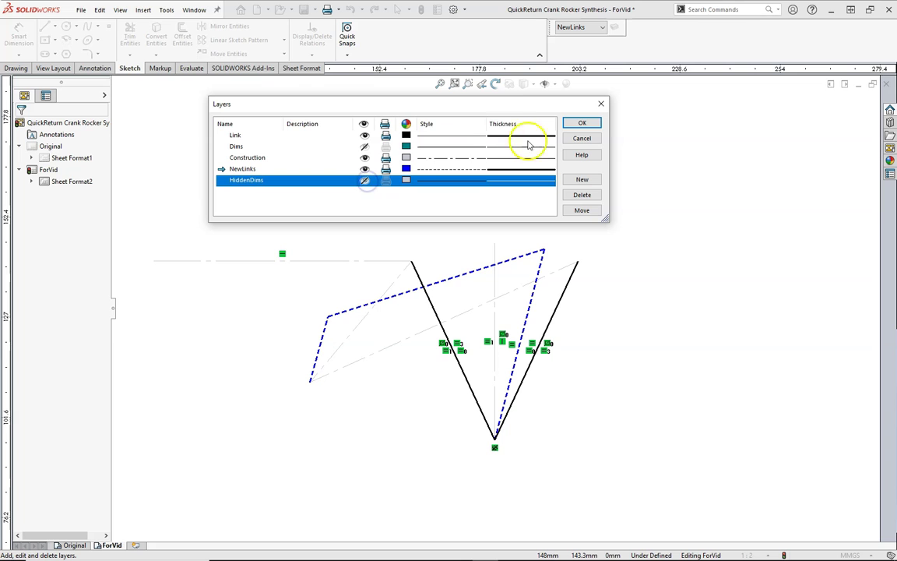
left_click(365, 158)
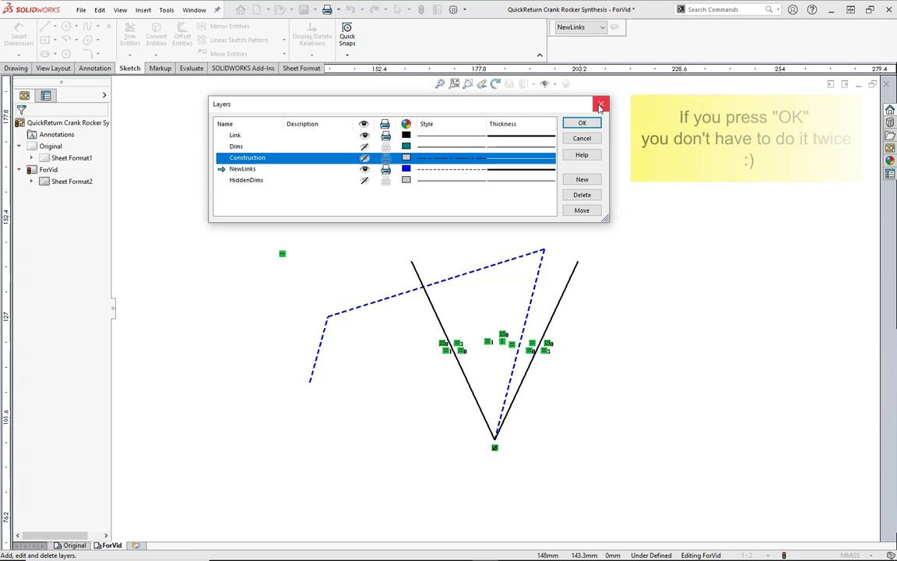
left_click(602, 103)
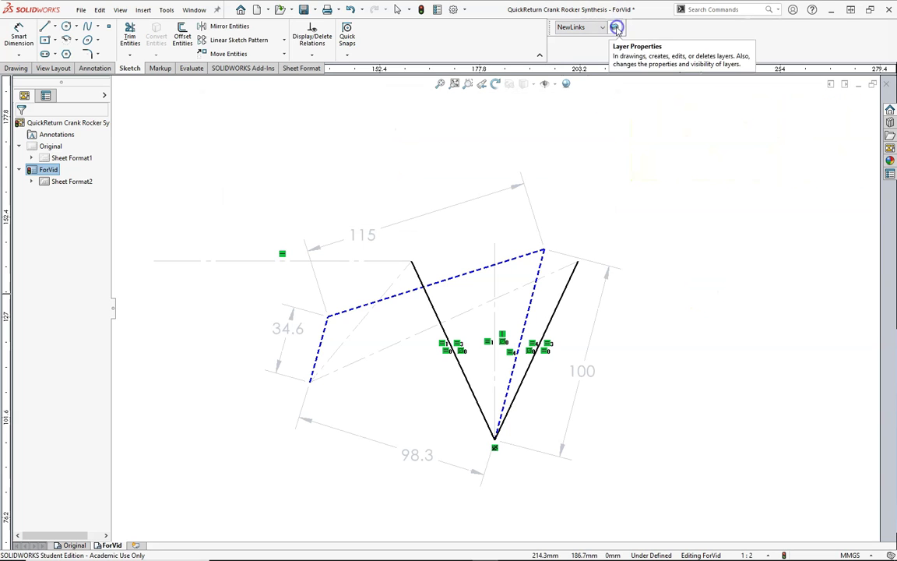
Step: Hide the HiddenDims layer again and apply the layer visibility changes
left_click(615, 27)
left_click(582, 123)
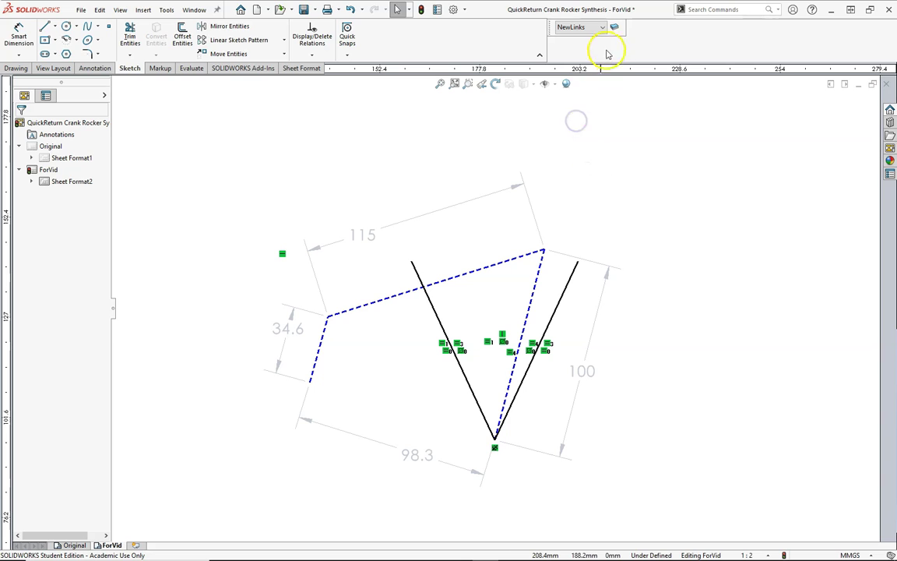
left_click(612, 26)
left_click(363, 180)
left_click(576, 121)
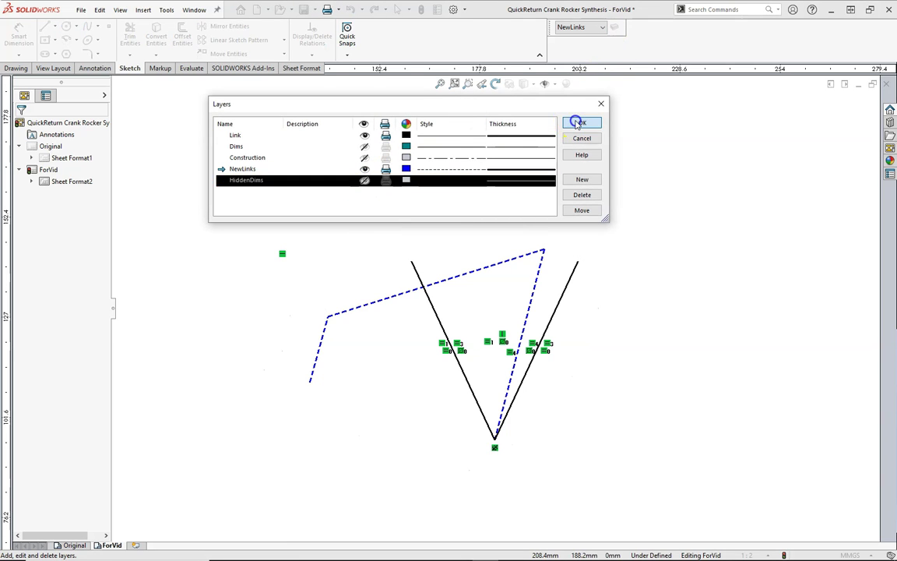
Step: Turn off View Sketch Relations, then swing the dashed crank down and back up to test the linkage
left_click(554, 84)
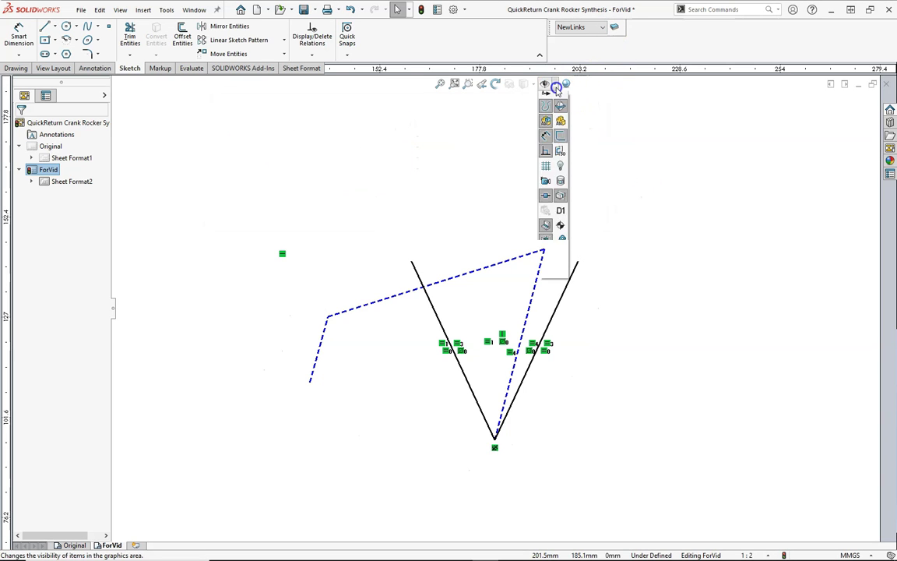
left_click(549, 205)
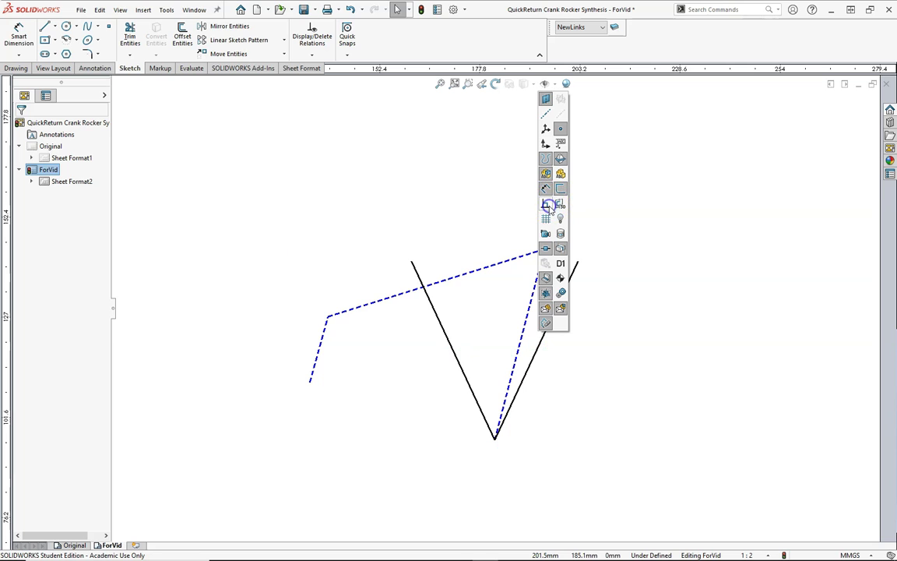
left_click(664, 274)
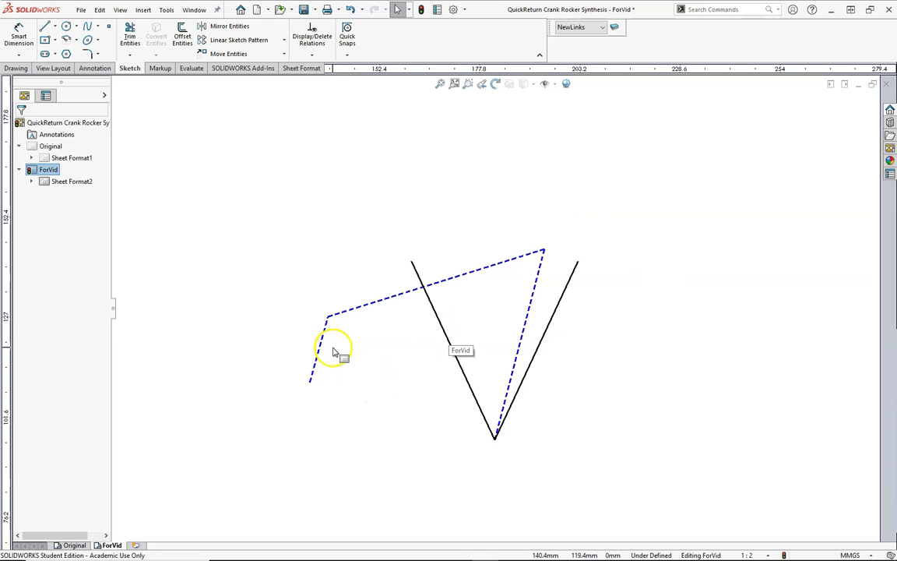
left_click_drag(327, 318, 338, 350)
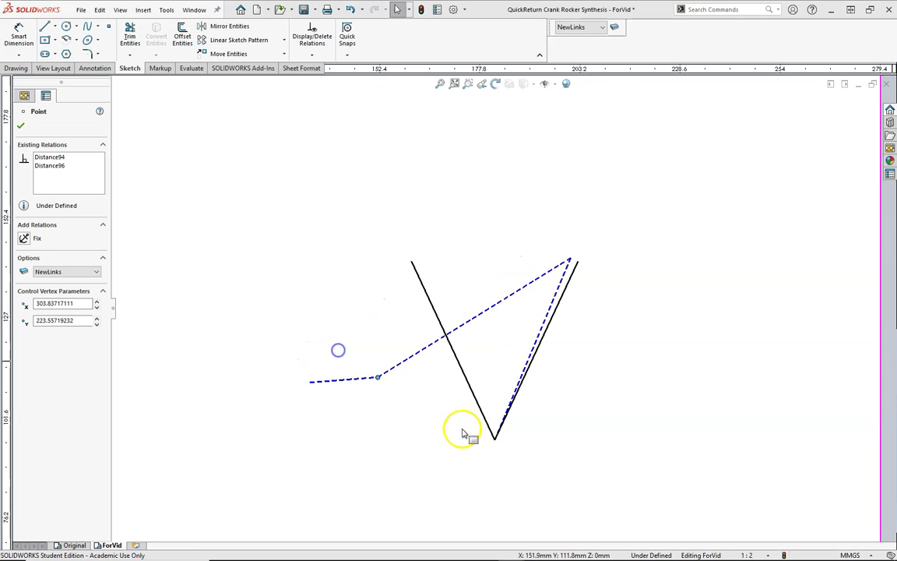
left_click_drag(380, 379, 321, 345)
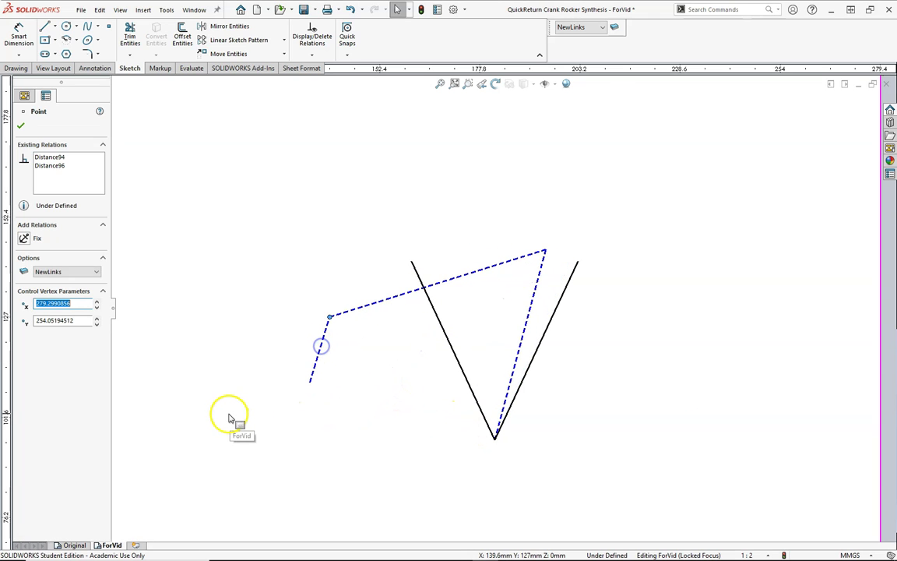